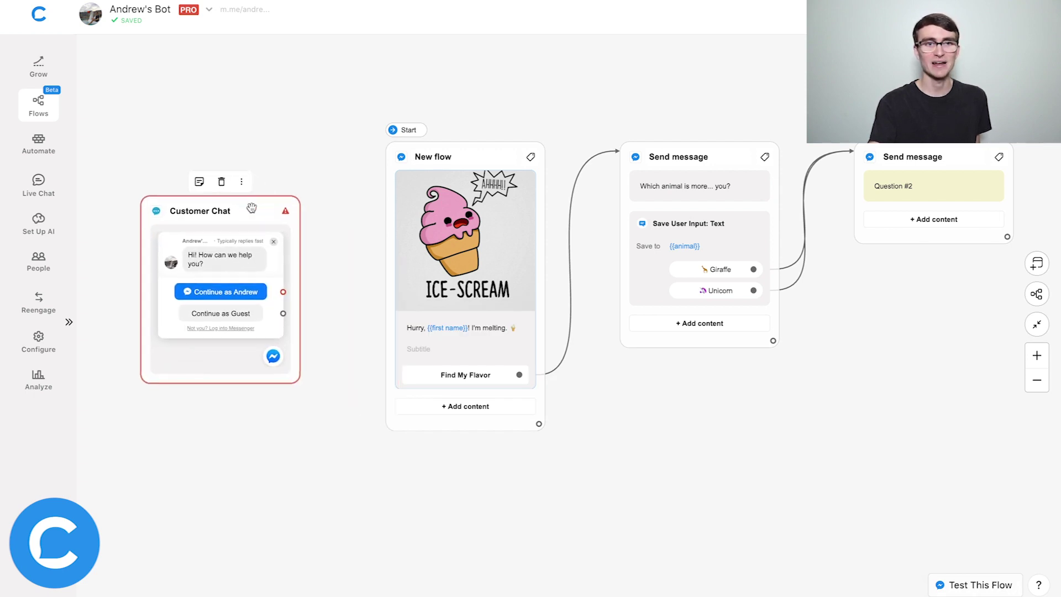
- Connect the Messenger account continue option of the Customer Chat entry point to the New flow block
left_click_drag(284, 295, 404, 166)
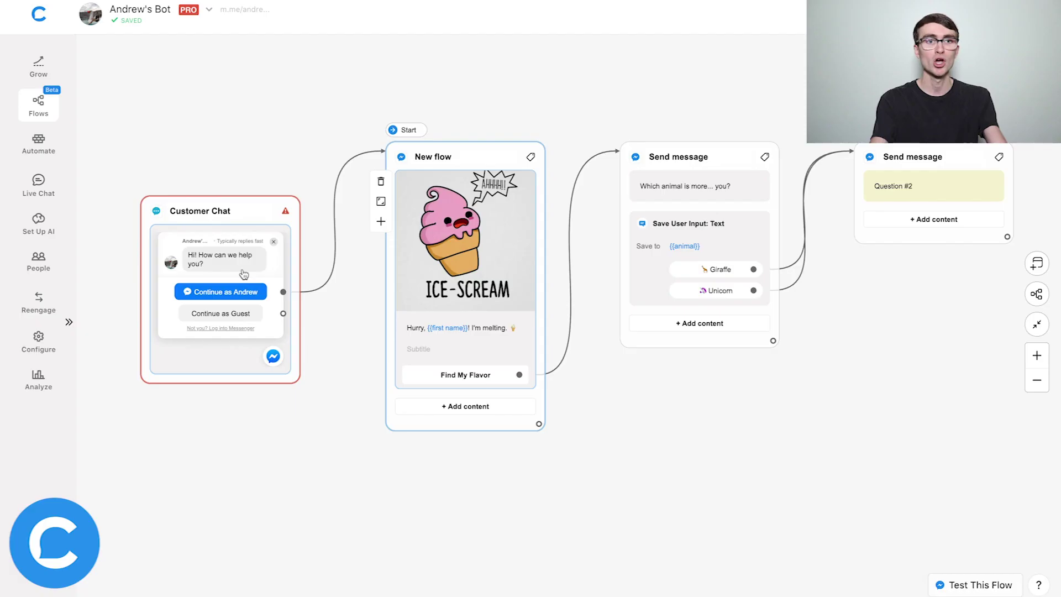
scroll(125, 310, "up", 2)
scroll(125, 310, "up", 1)
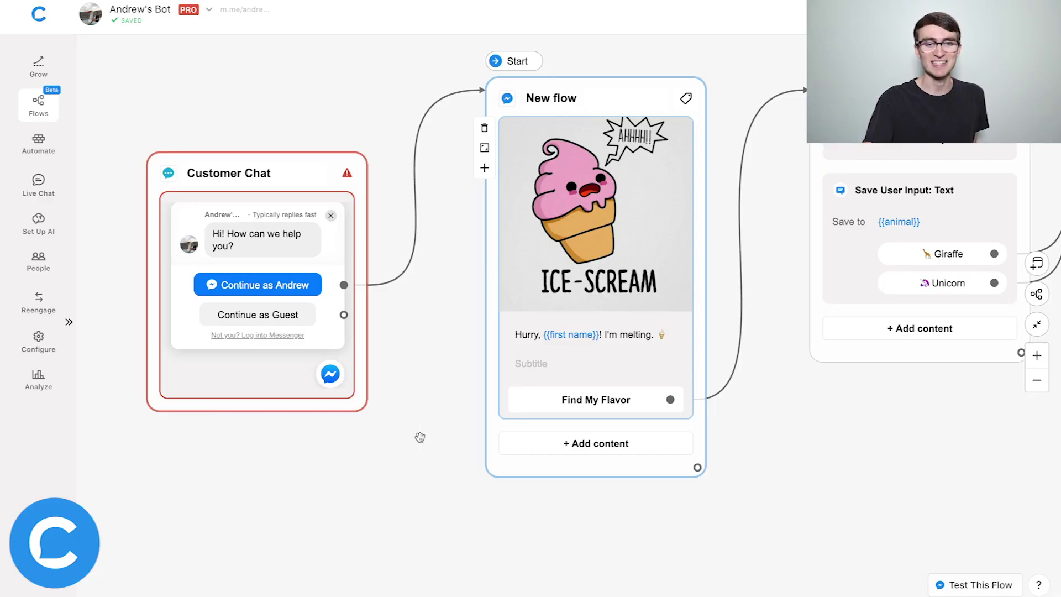
- Add a redirect from the Continue as Guest option to the Customer Chat Guest Mode flow
scroll(415, 343, "down", 3)
left_click(296, 238)
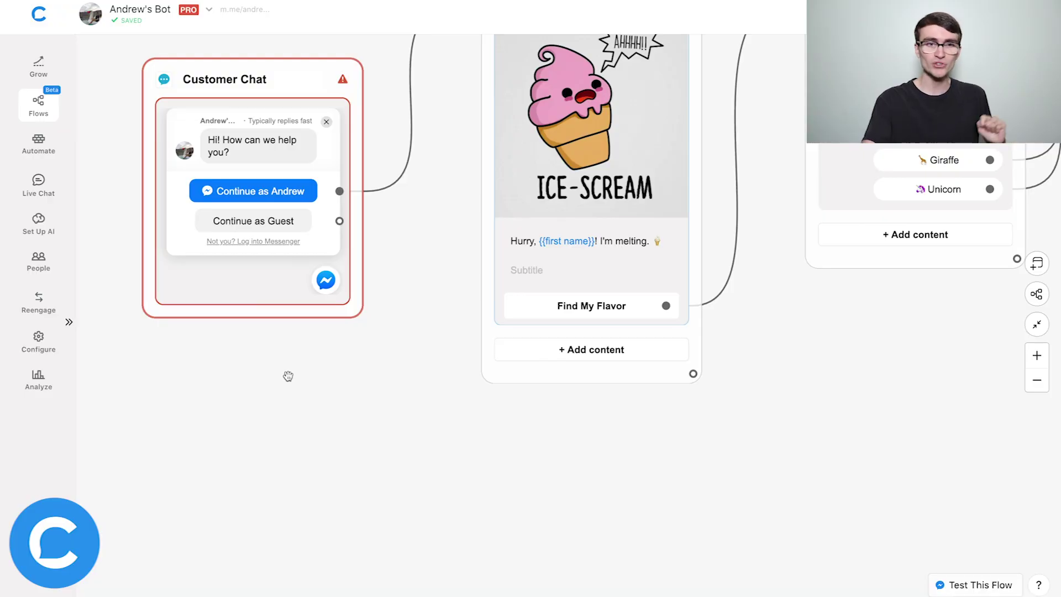
left_click_drag(339, 221, 448, 452)
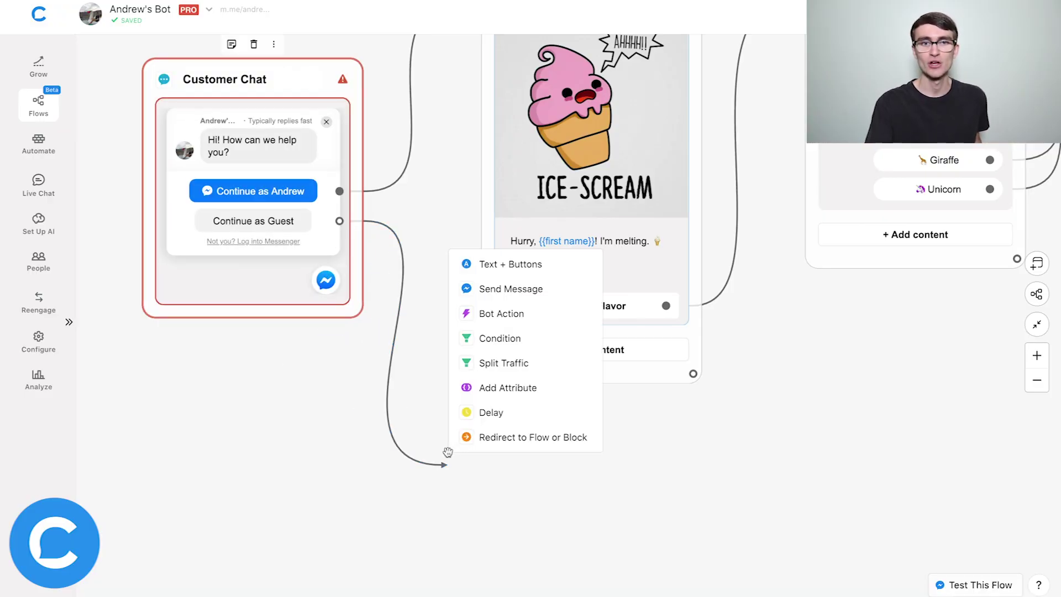
left_click(488, 439)
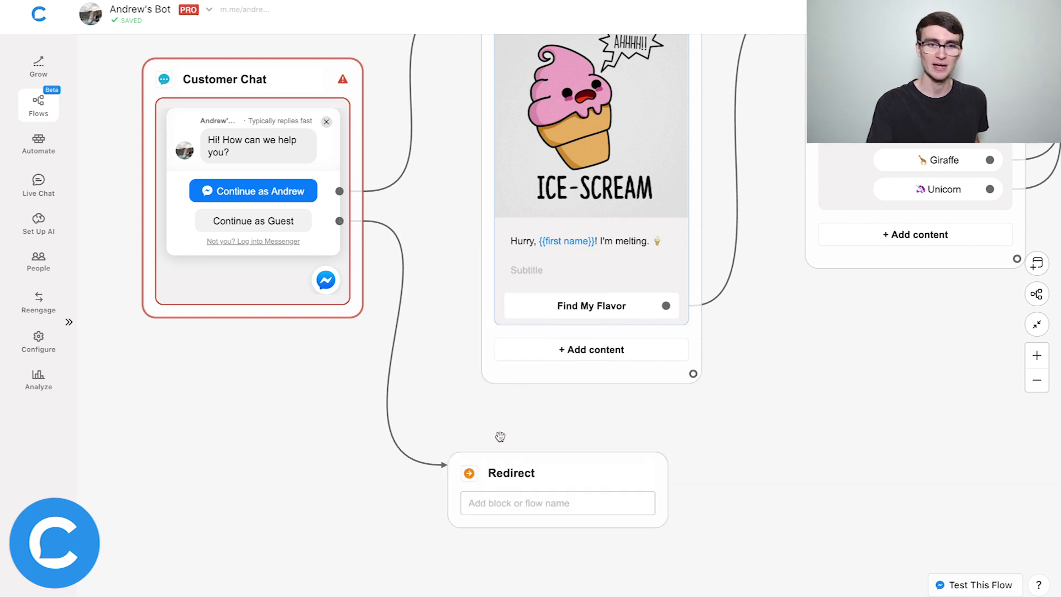
left_click(513, 503)
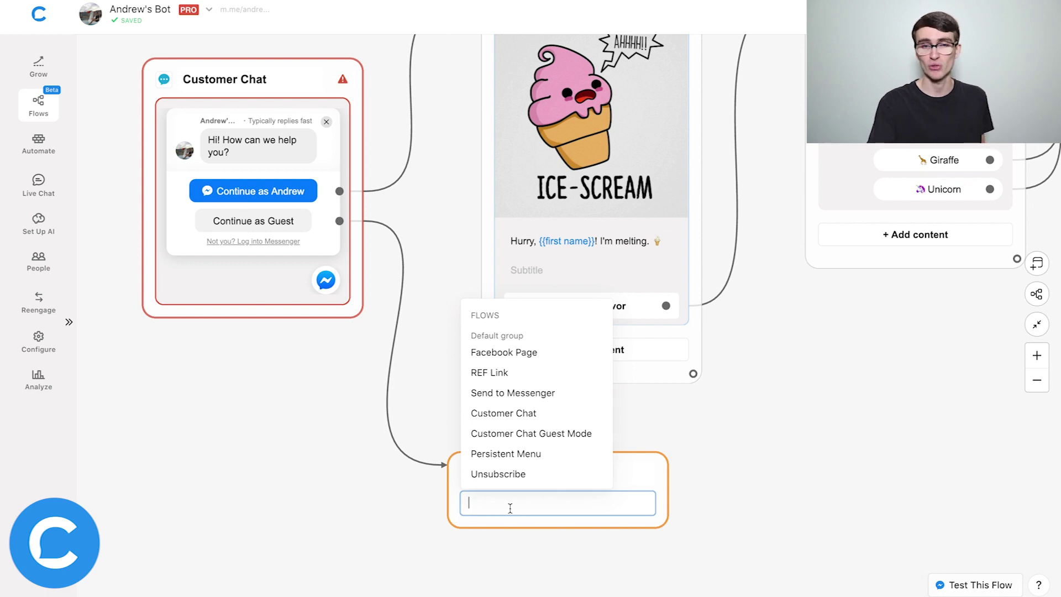
left_click(531, 435)
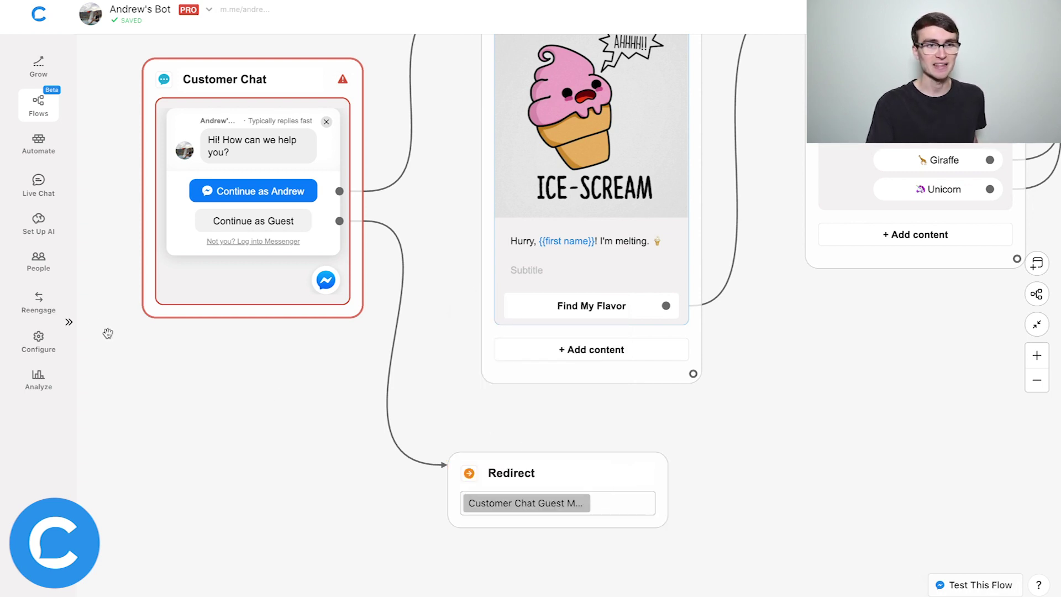
- In the Customer Chat Guest Mode flow, remove the first name attribute and its comma so the card title reads "Hurry! I'm melting."
left_click(70, 320)
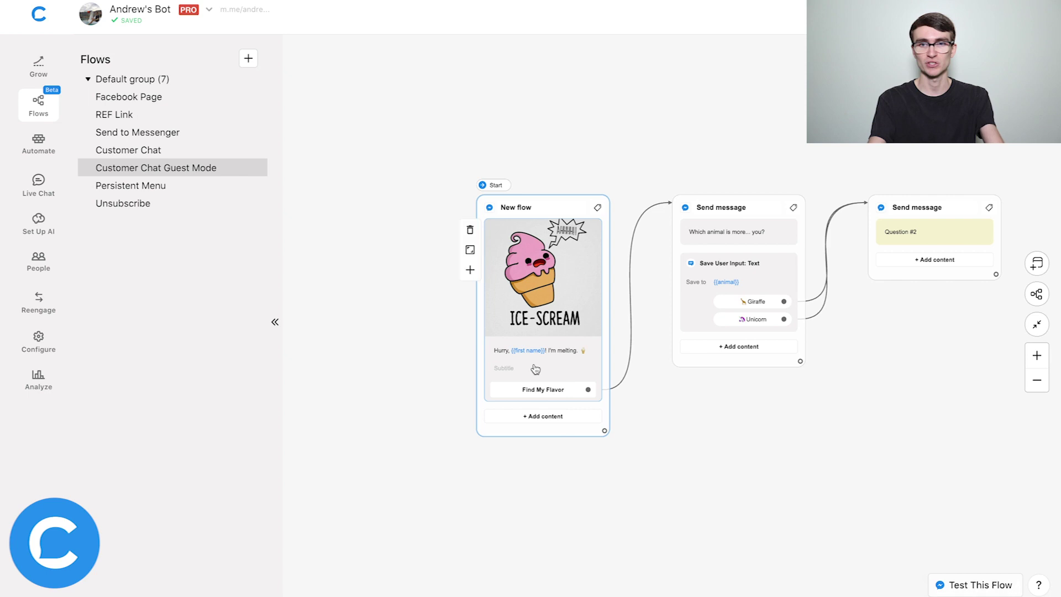
scroll(536, 369, "up", 5)
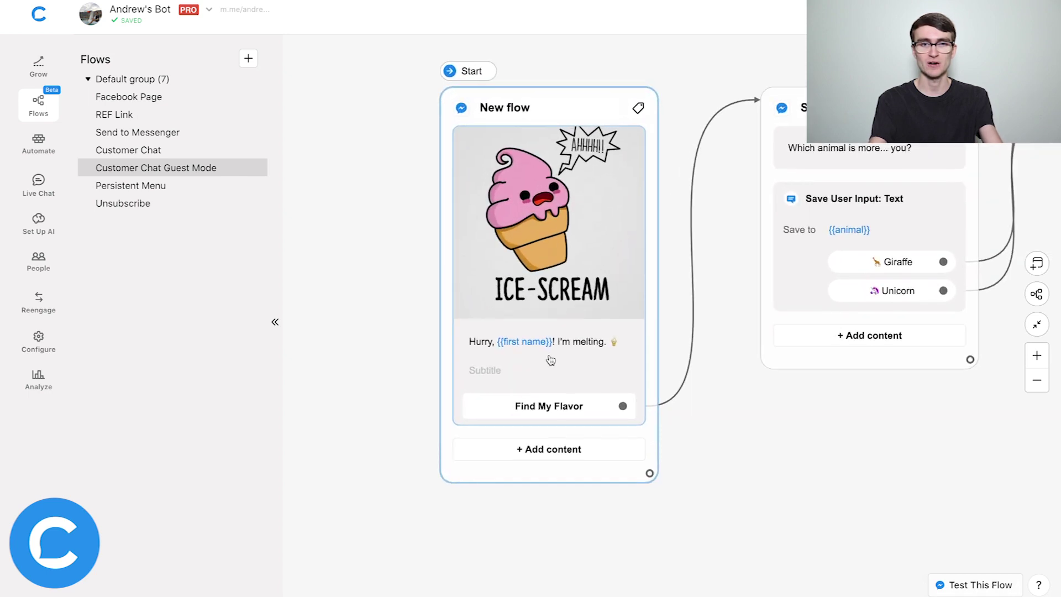
left_click(554, 338)
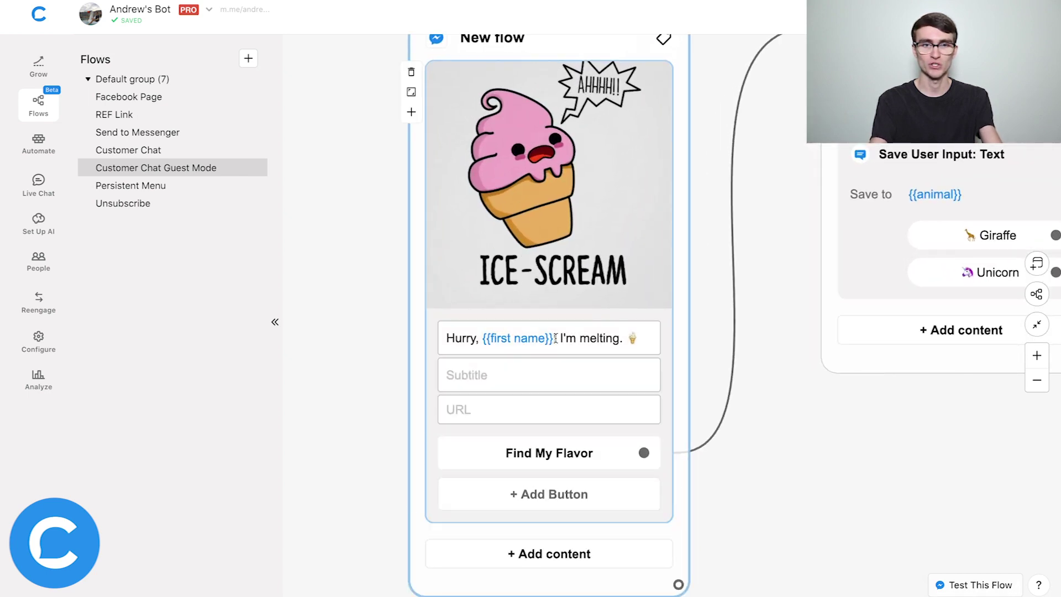
left_click(554, 339)
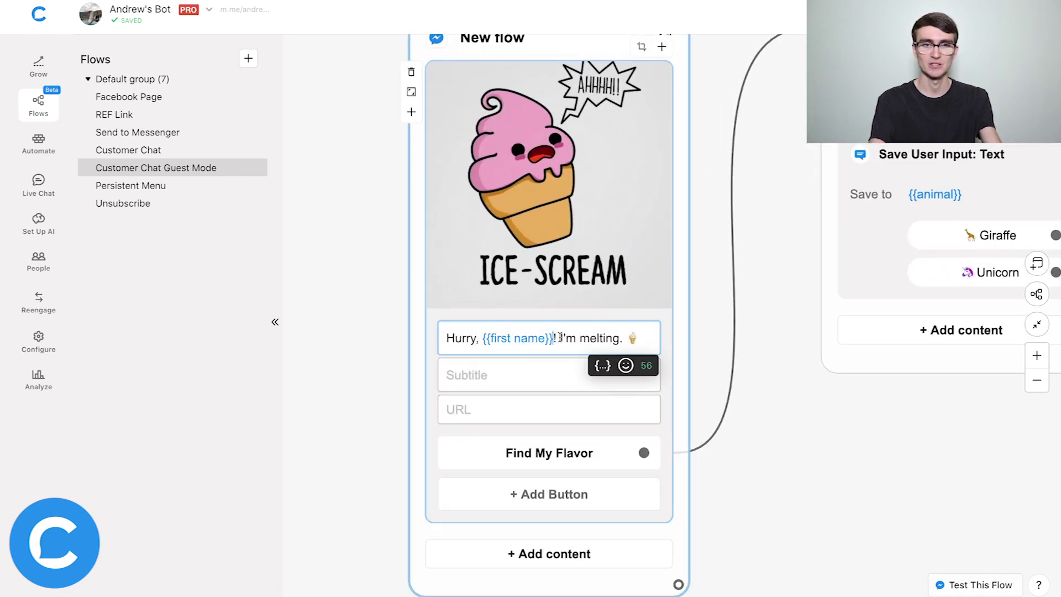
left_click_drag(554, 338, 482, 338)
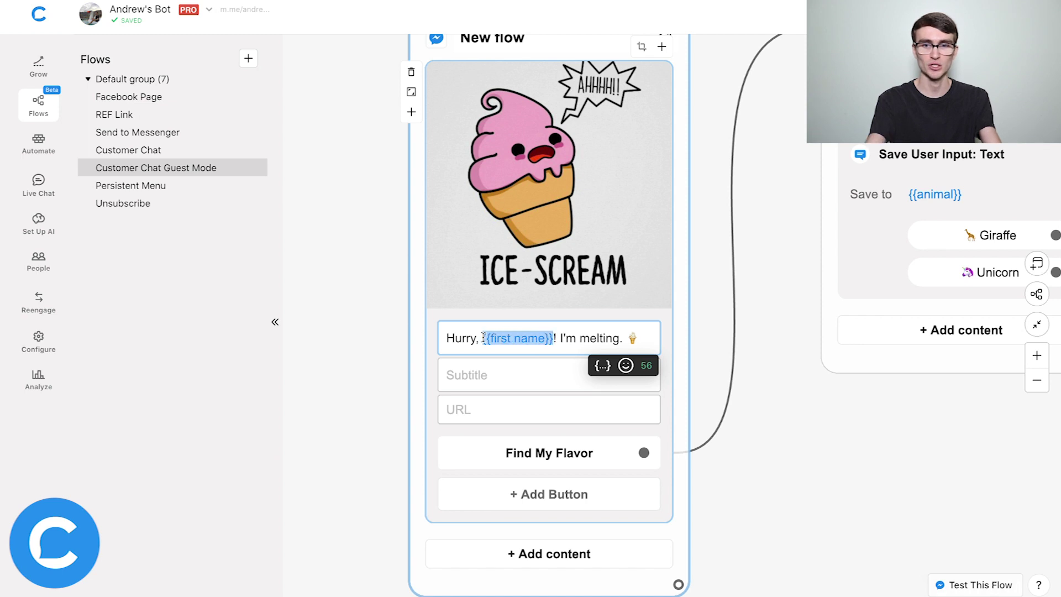
key("BackSpace")
key("BackSpace")
key("BackSpace")
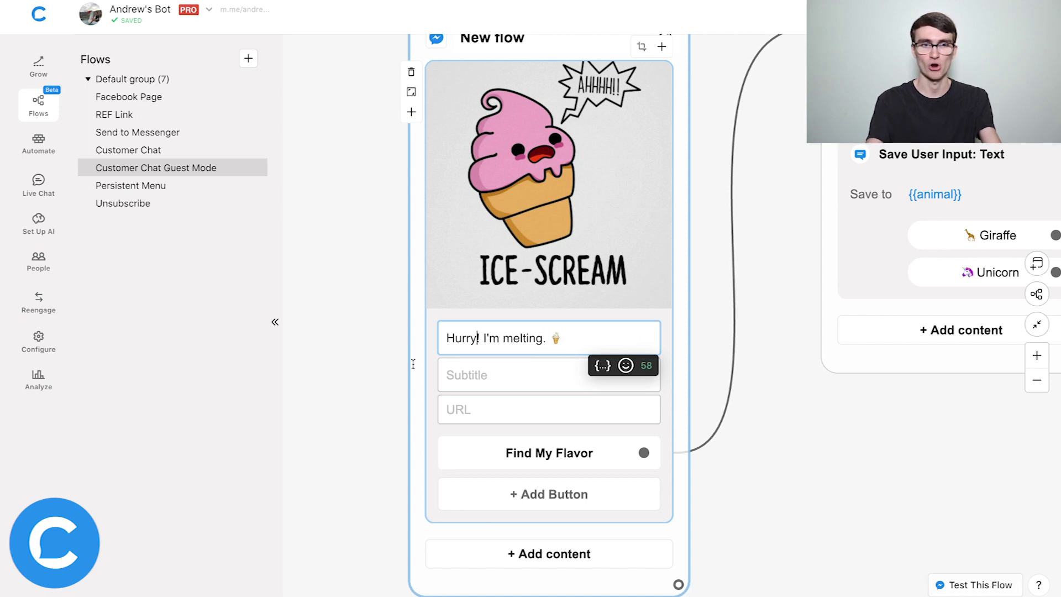
left_click(350, 377)
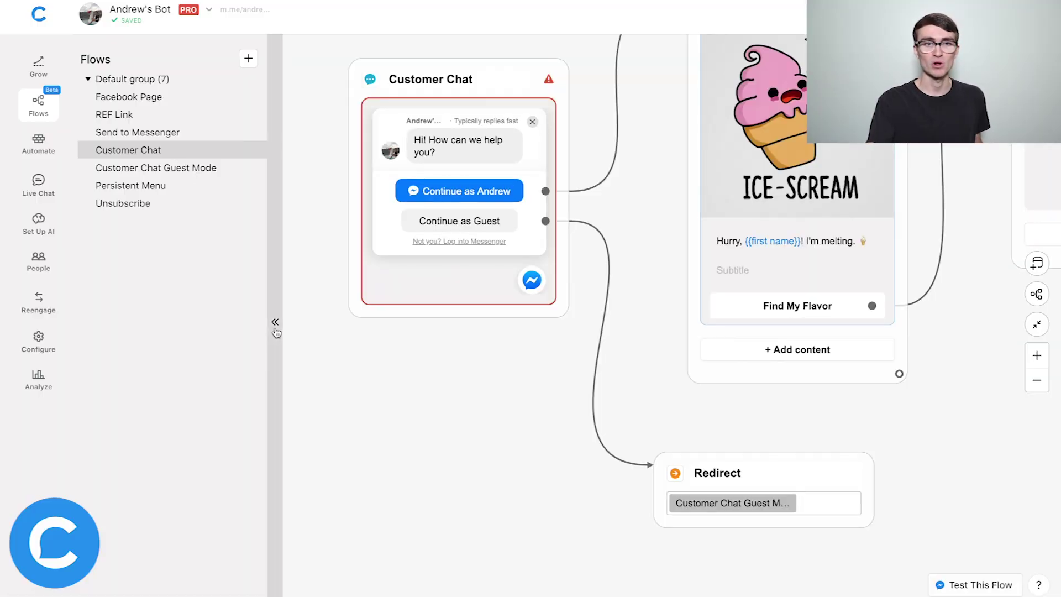
- In the Customer Chat flow, set the chat plugin's website domain to w3schools.com
left_click(276, 329)
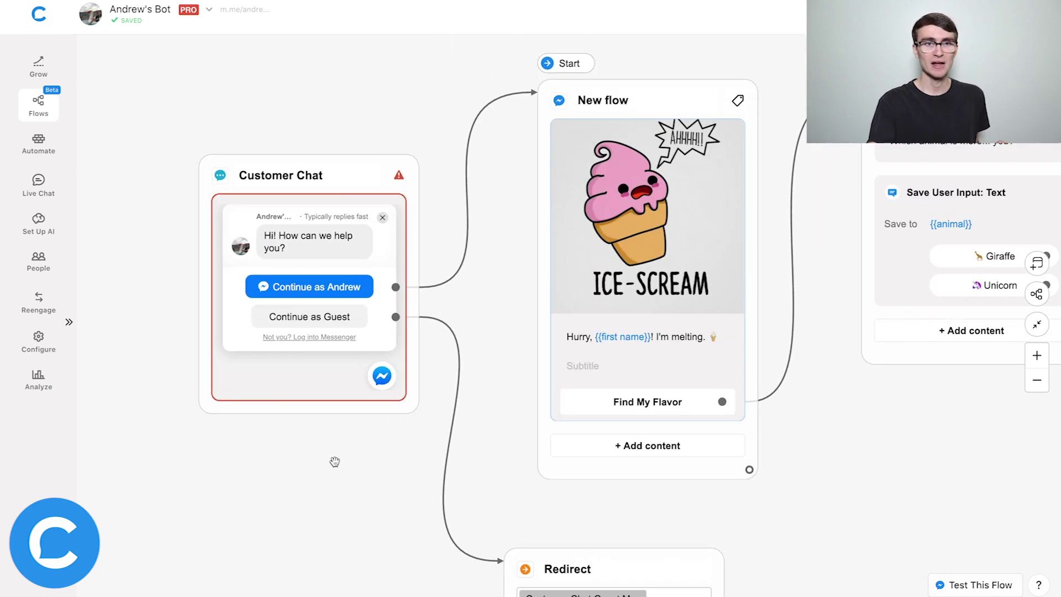
left_click(346, 249)
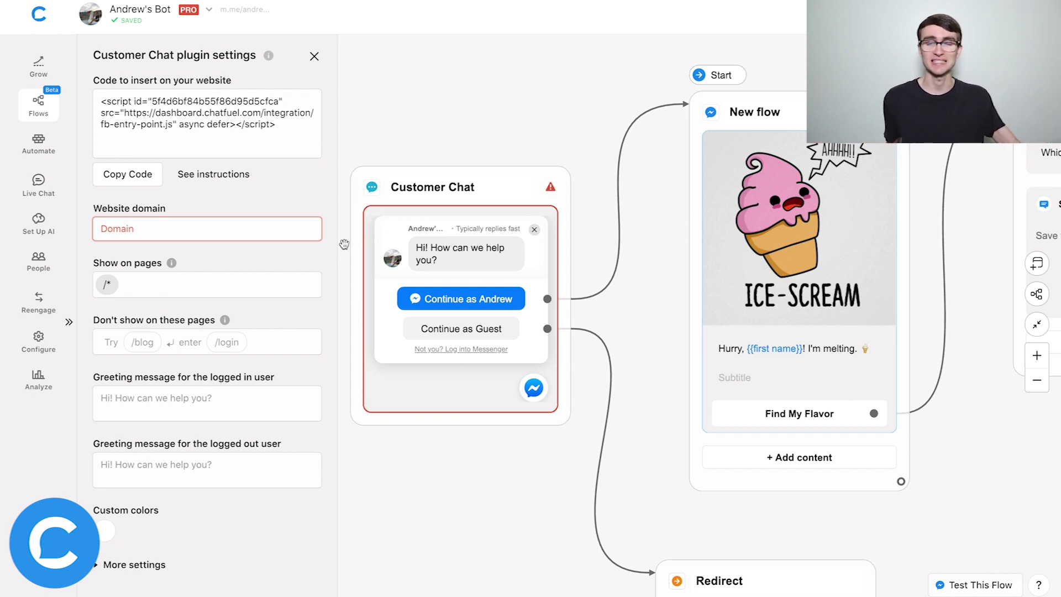
left_click(299, 233)
type("w3")
key("Down")
key("Return")
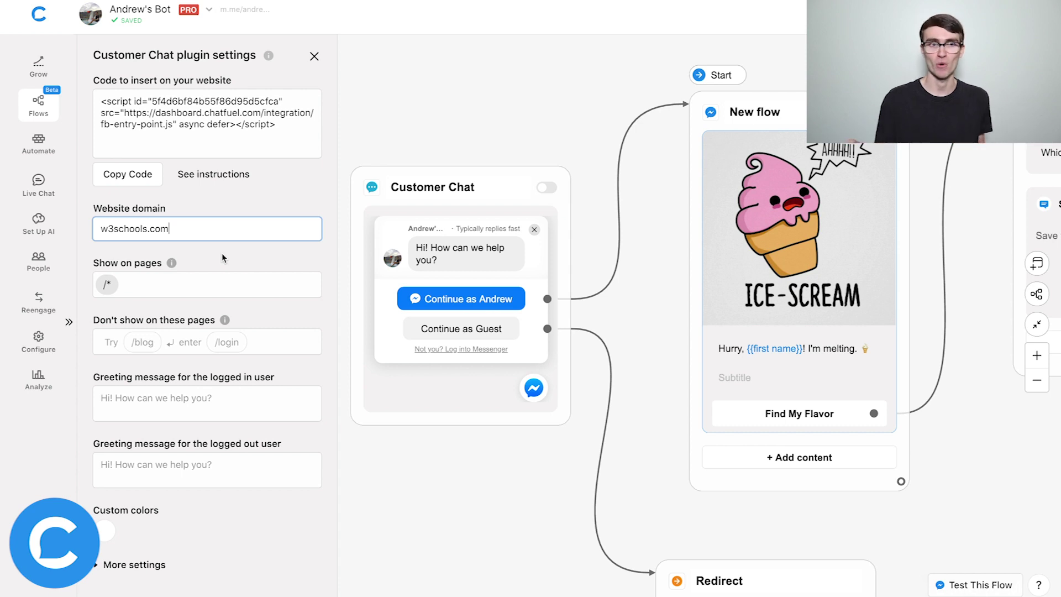
left_click(236, 251)
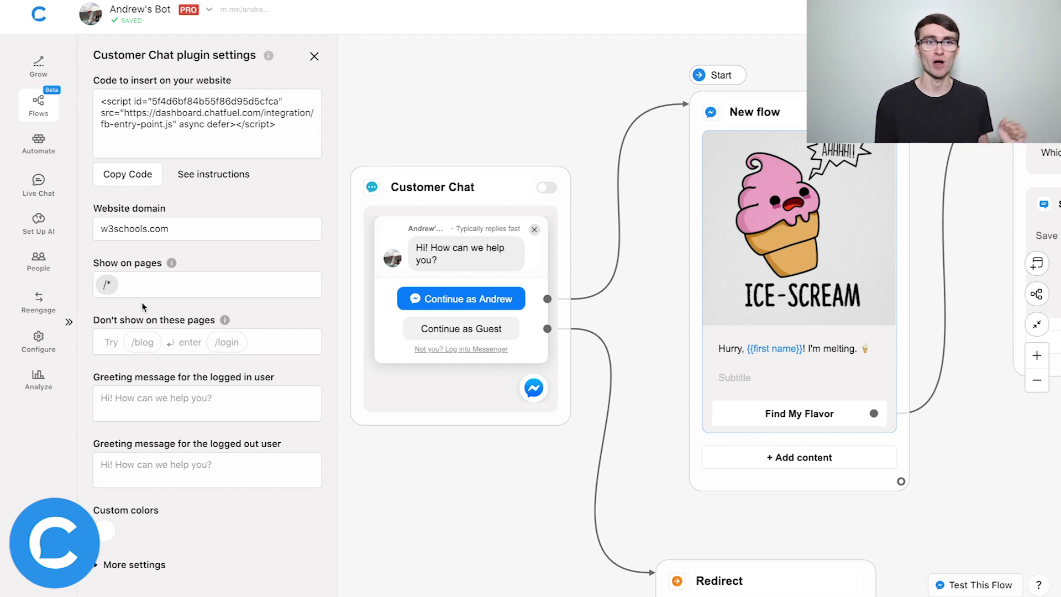
- Try showing the chat plugin only on /product/* pages and restore the page filter to /*
left_click(144, 283)
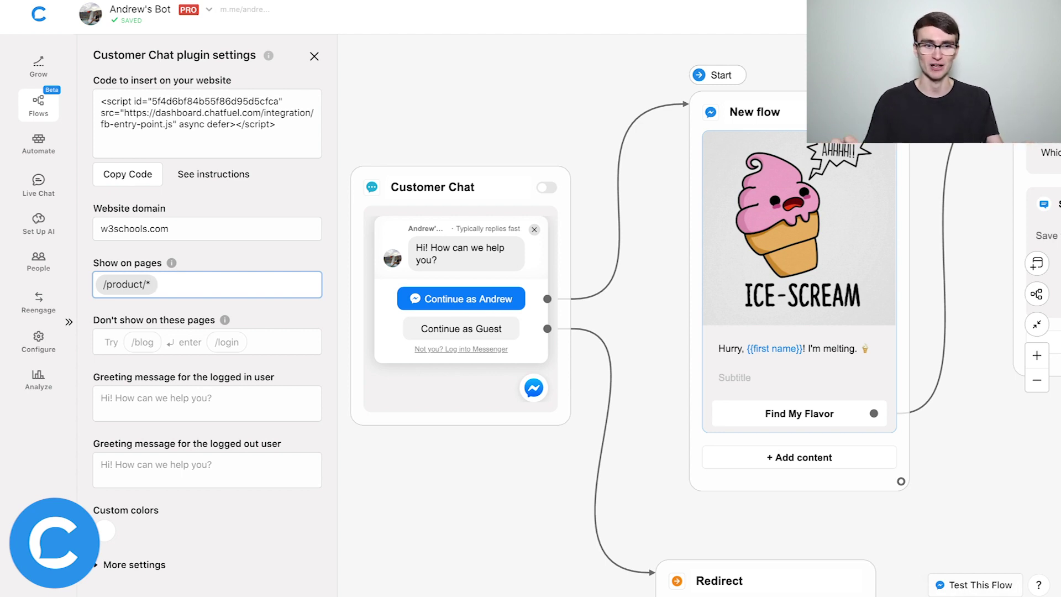
key("BackSpace")
key("BackSpace")
key("BackSpace")
key("BackSpace")
key("BackSpace")
key("BackSpace")
key("BackSpace")
key("BackSpace")
key("BackSpace")
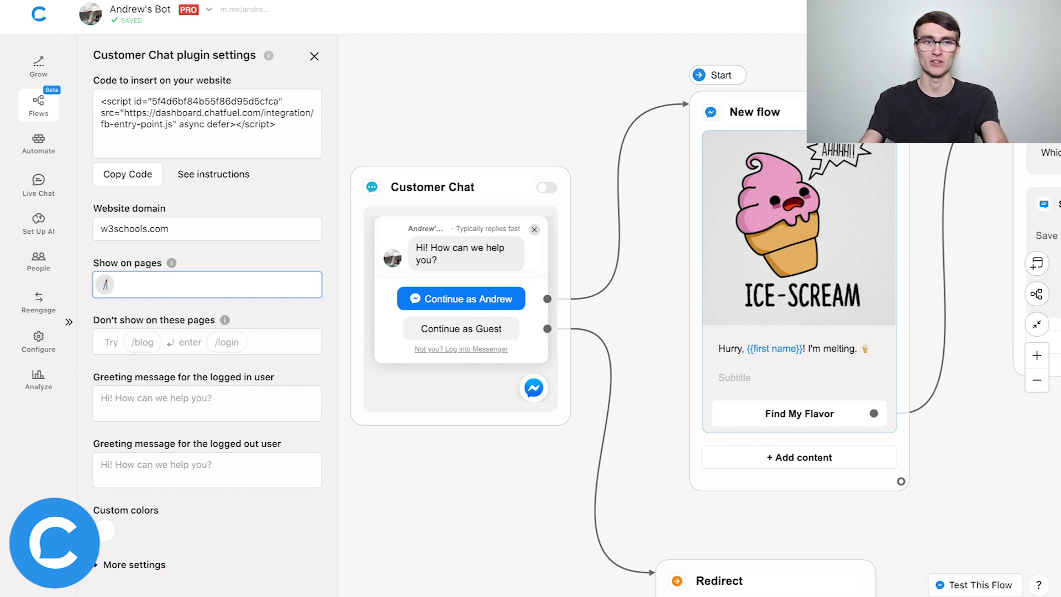
left_click(216, 255)
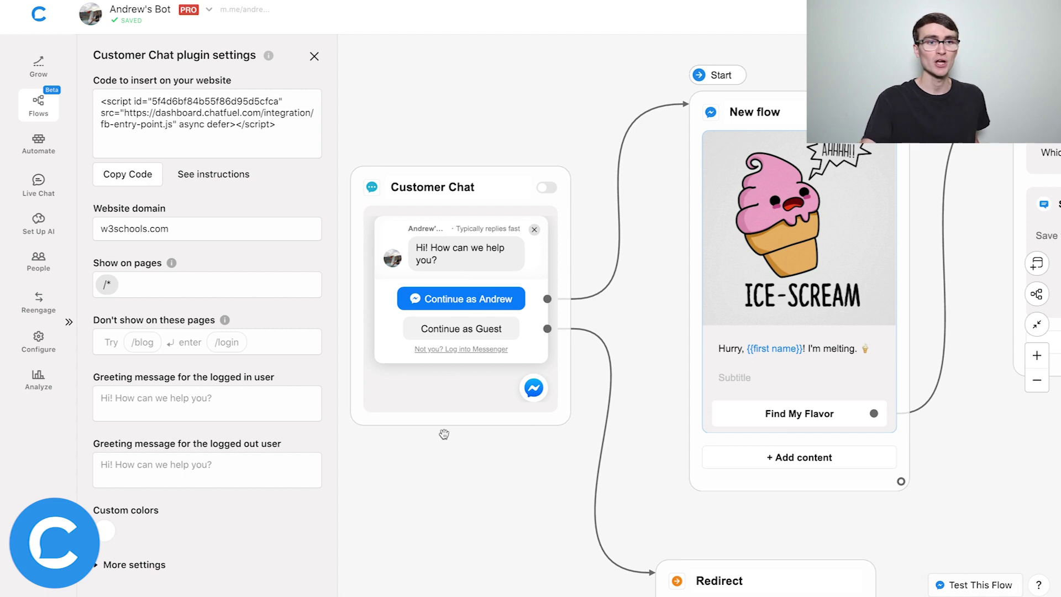
- Set the chat plugin's custom color to black and expand its additional settings for review
left_click(111, 535)
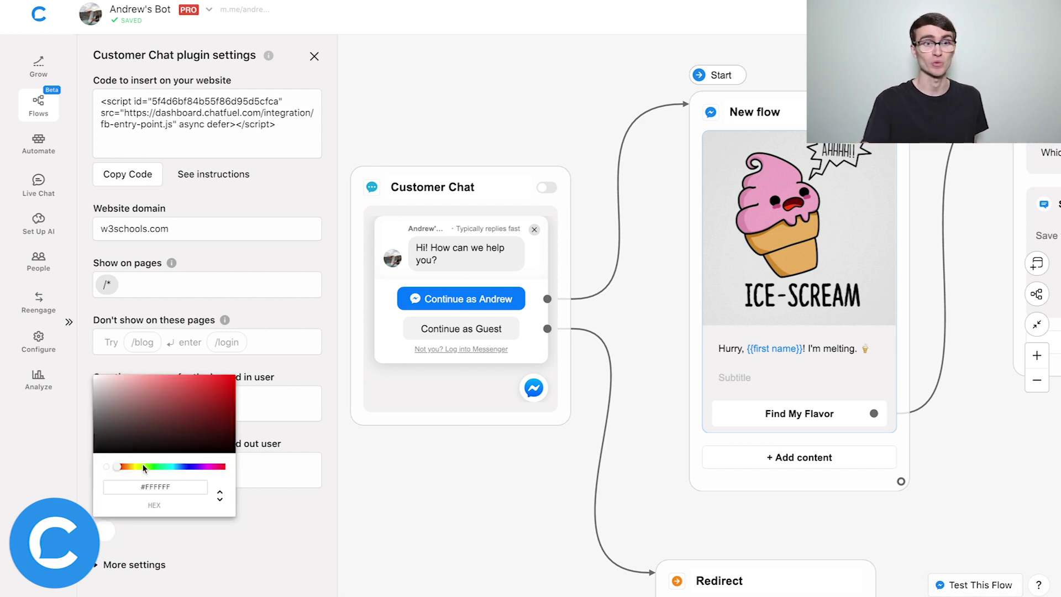
left_click_drag(136, 428, 70, 468)
left_click(265, 539)
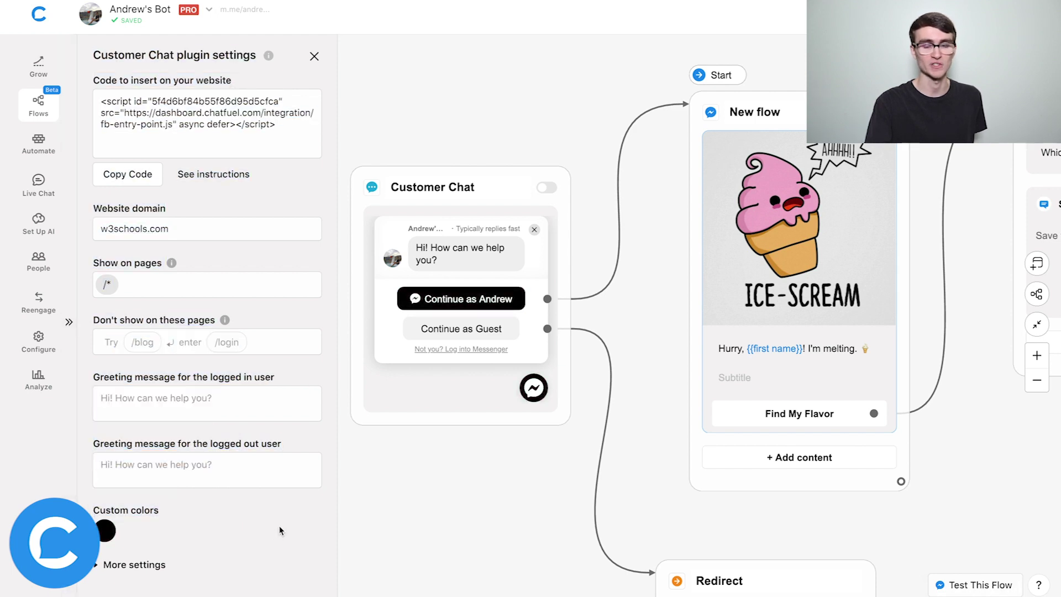
left_click(106, 565)
scroll(296, 526, "down", 3)
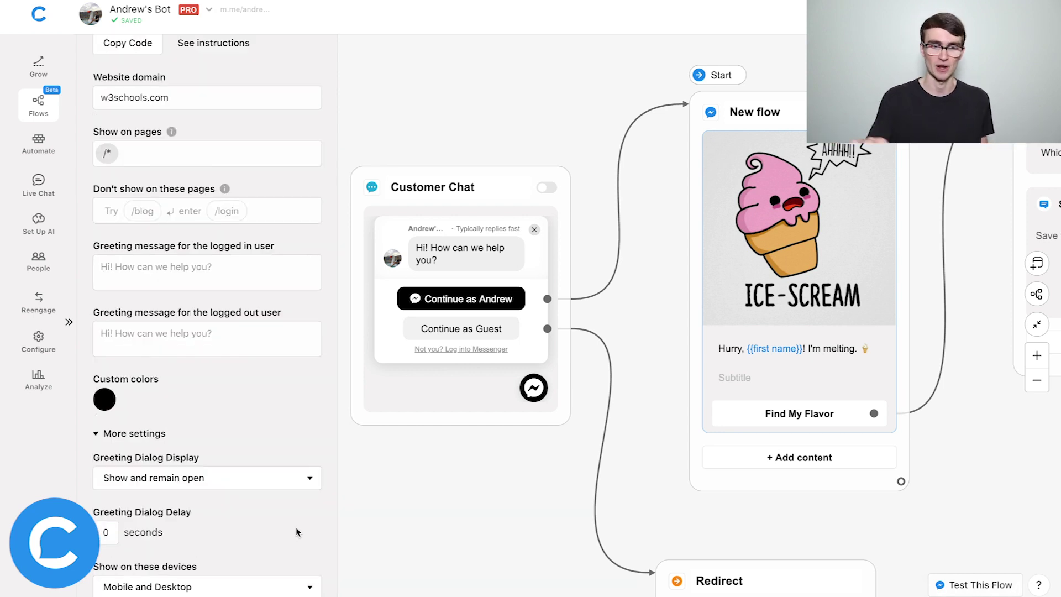
scroll(297, 531, "up", 3)
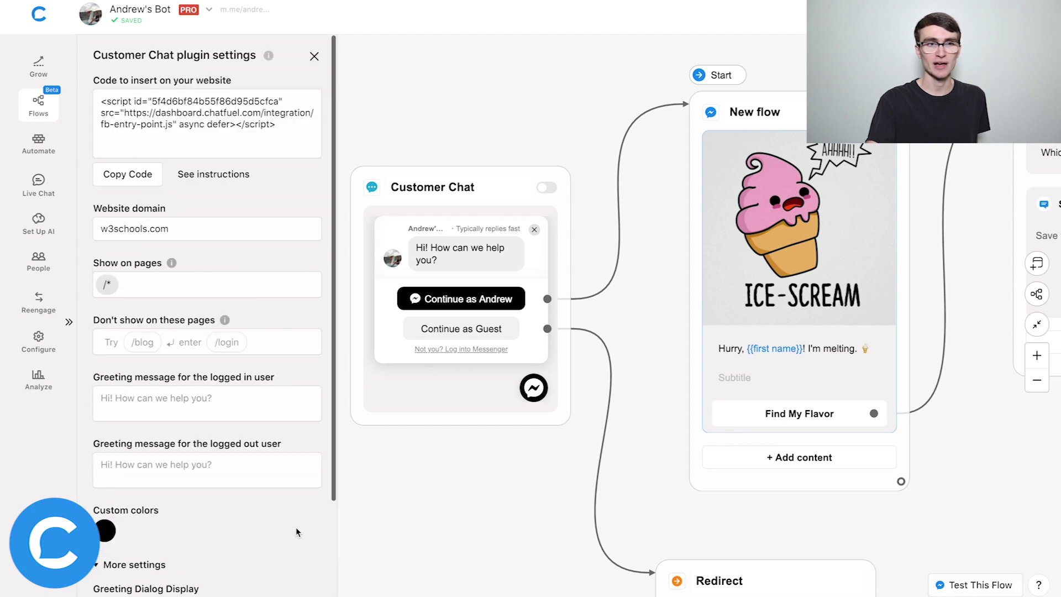
- Copy the chat plugin's website code and enable the Customer Chat entry point
left_click(127, 176)
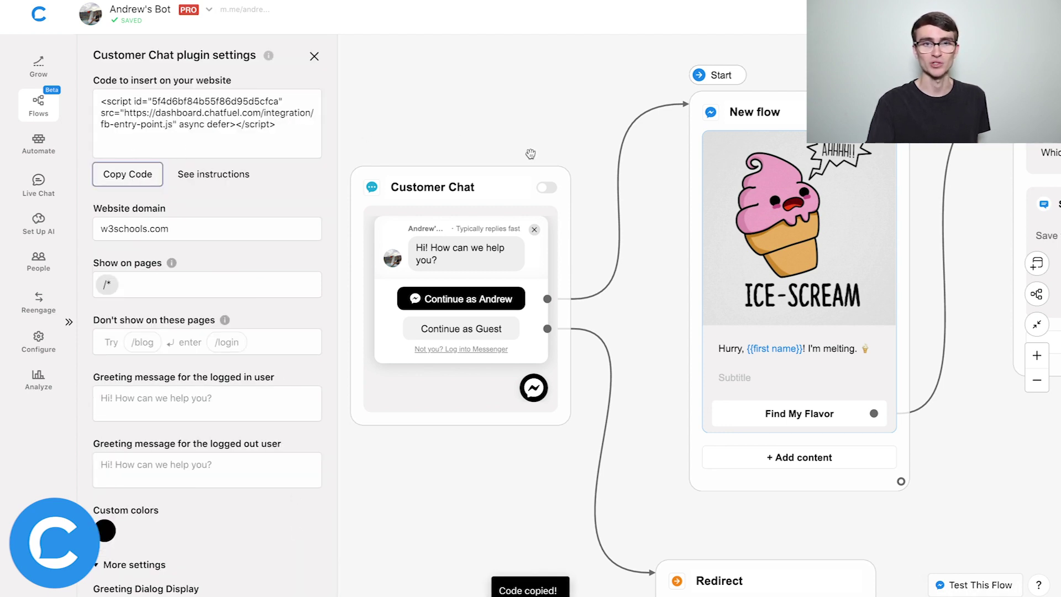
left_click(547, 188)
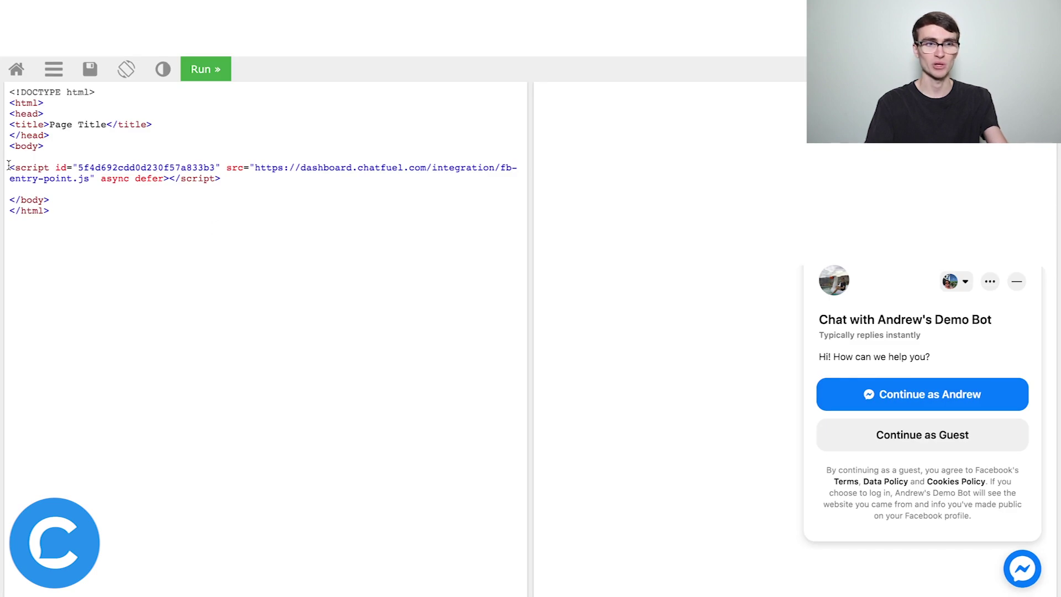
- In the W3Schools HTML editor, replace the body's script with the copied plugin code and run the page to test the guest chat
left_click_drag(9, 165, 246, 178)
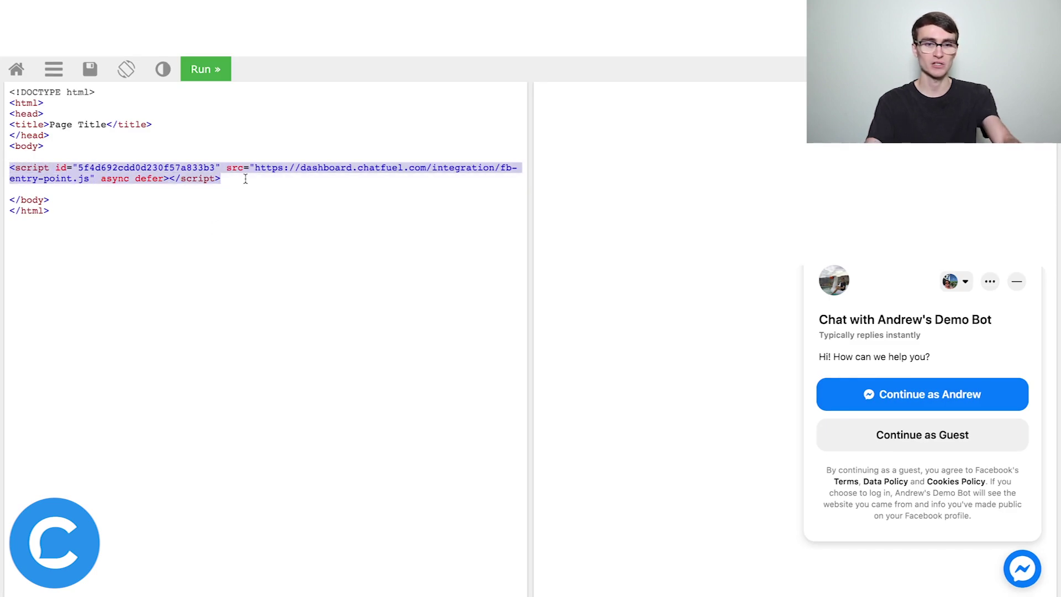
type("<script id=\"5f4d6bf84b55f86d95d5cfca\" src=\"https://dashboard.chatfuel.com/integration/fb-entry-point.js\" async defer></script>")
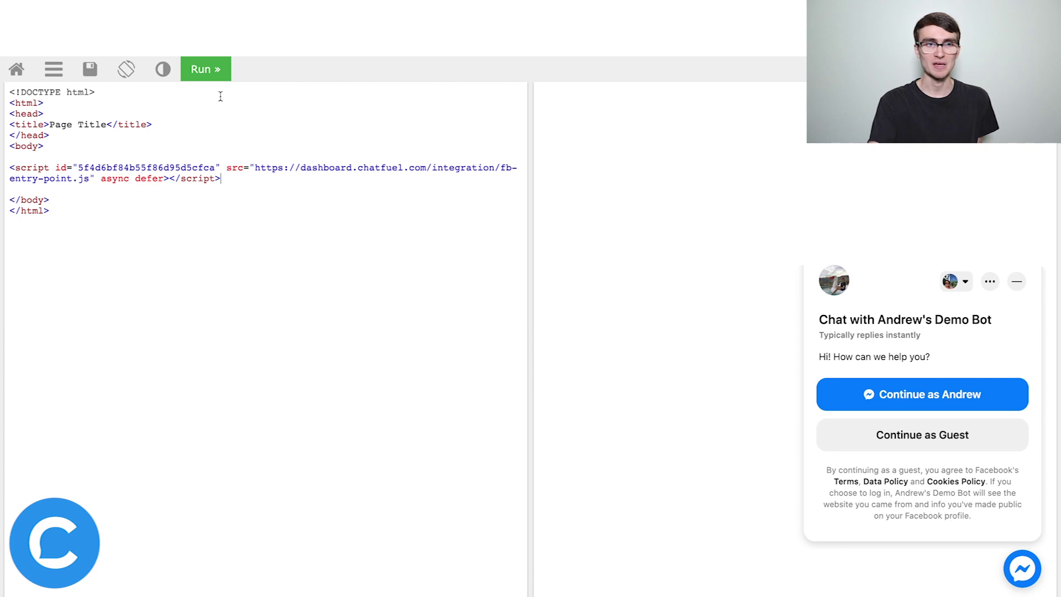
left_click(218, 70)
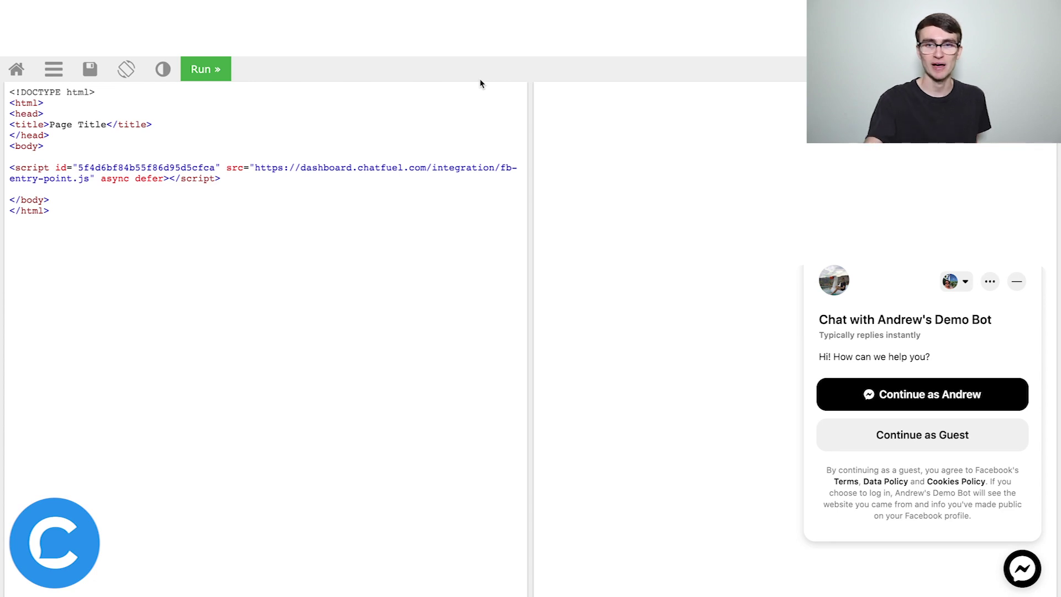
left_click(977, 395)
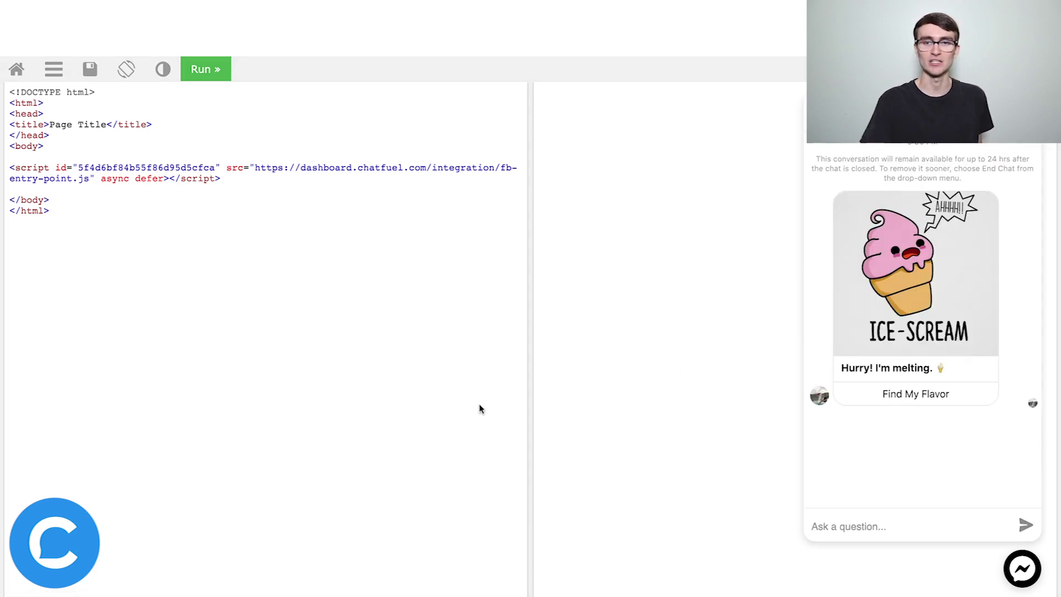
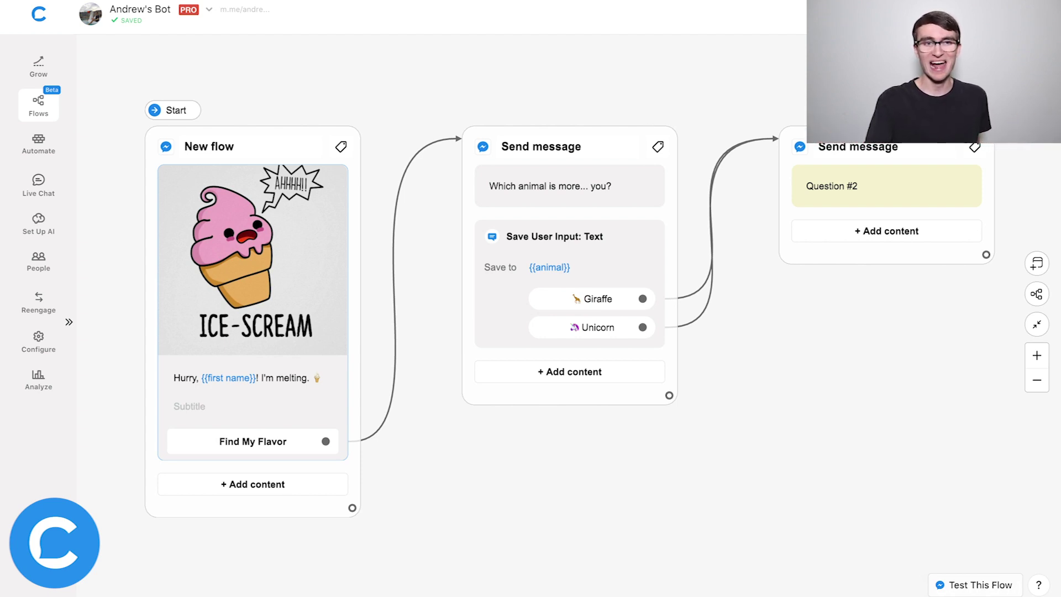
- Add a Persistent Menu entry point to the flow in the empty canvas space before the New flow block
scroll(506, 456, "down", 2)
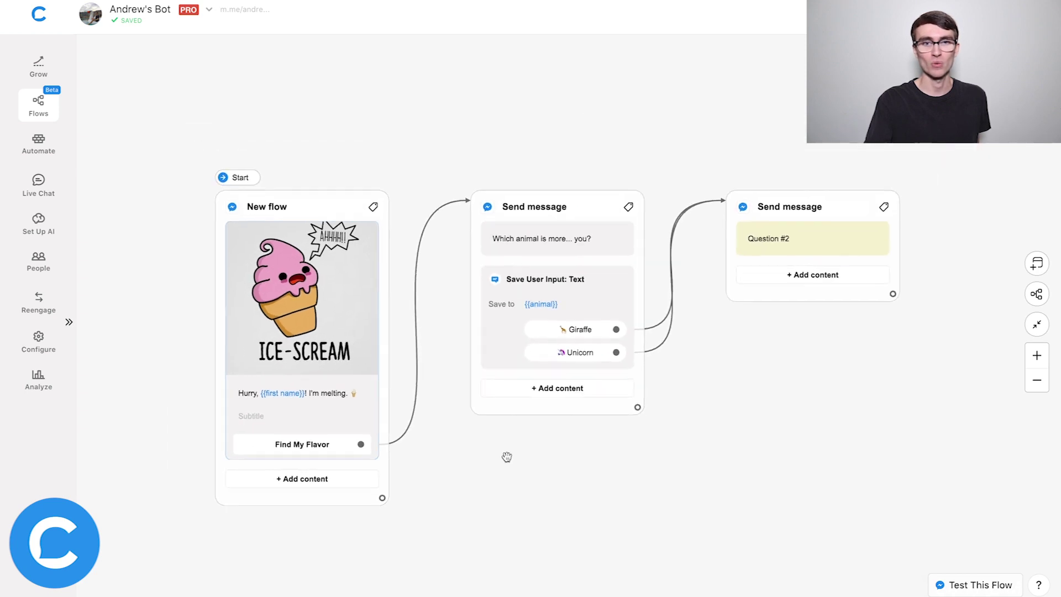
left_click_drag(504, 457, 617, 450)
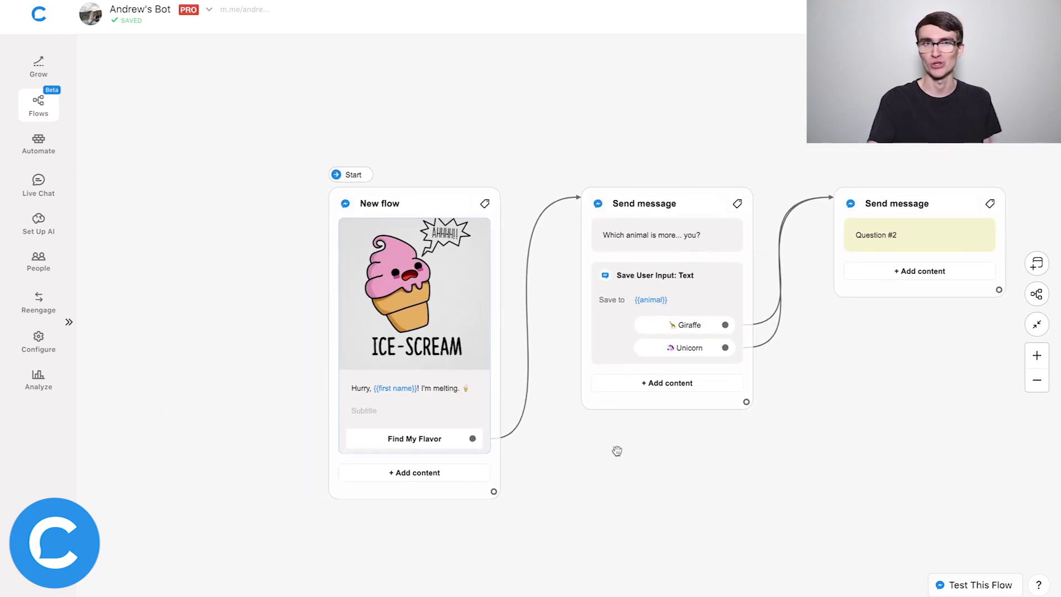
right_click(169, 321)
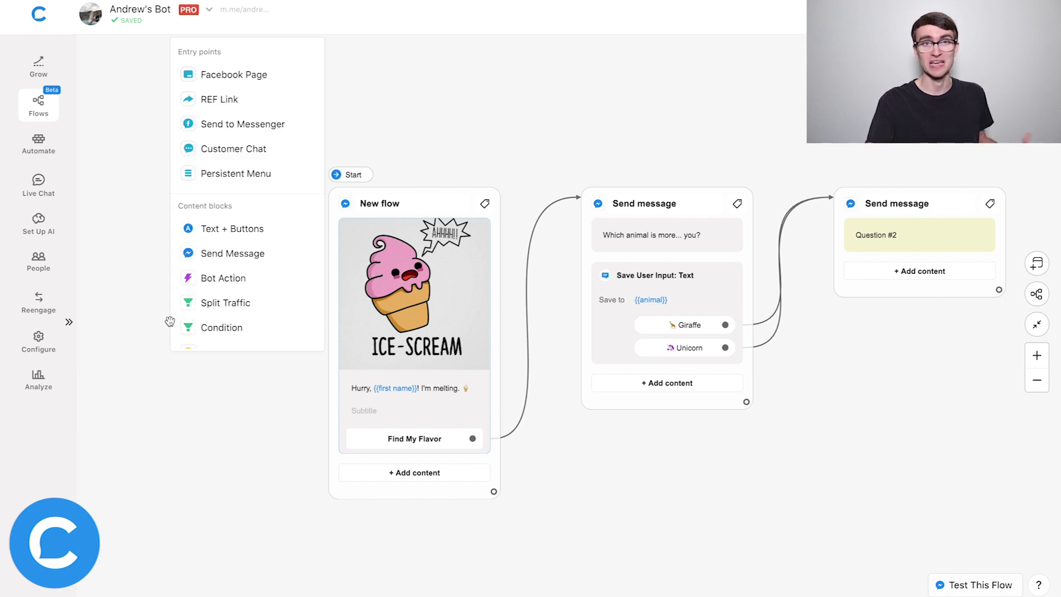
left_click(269, 173)
left_click_drag(265, 338, 189, 255)
left_click_drag(204, 173, 274, 171)
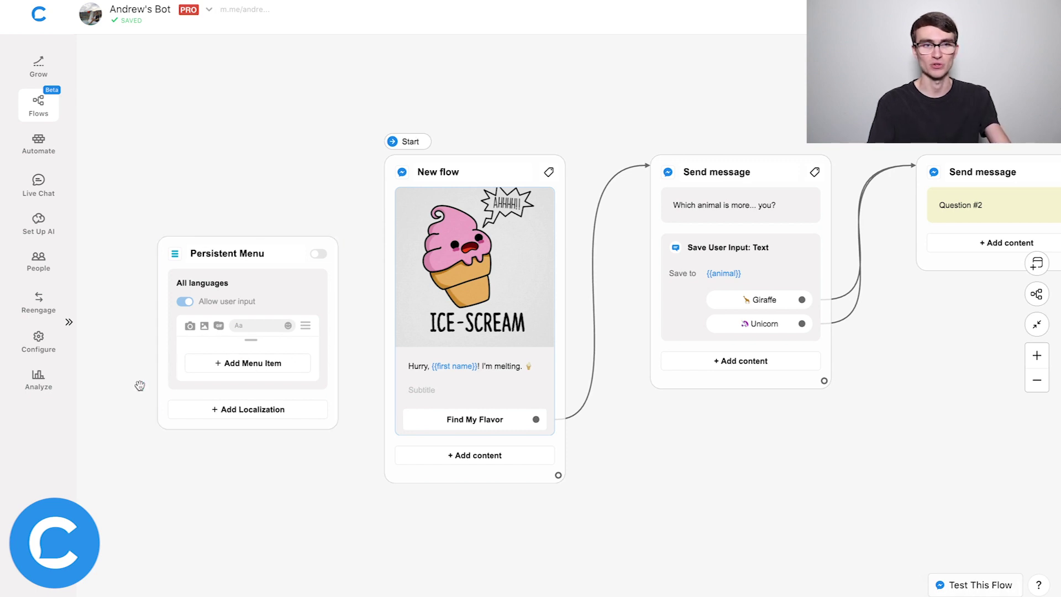
- Add the menu items Restart Bot, Unsubscribe and Take Quiz to the Persistent Menu, with Take Quiz moved to first place
scroll(143, 381, "down", 1)
scroll(143, 376, "up", 3)
scroll(170, 373, "up", 2)
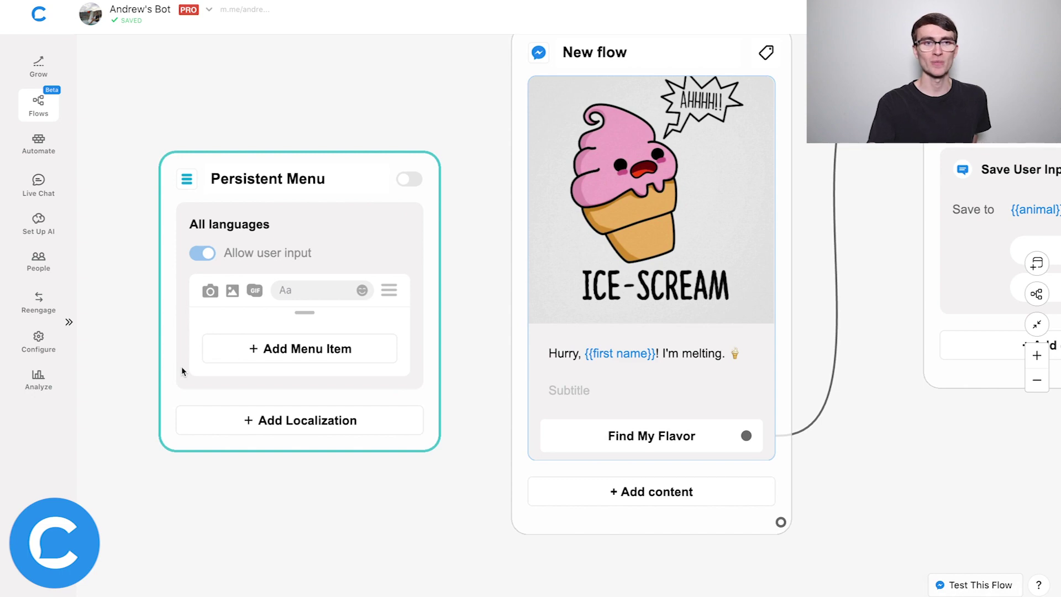
left_click(268, 348)
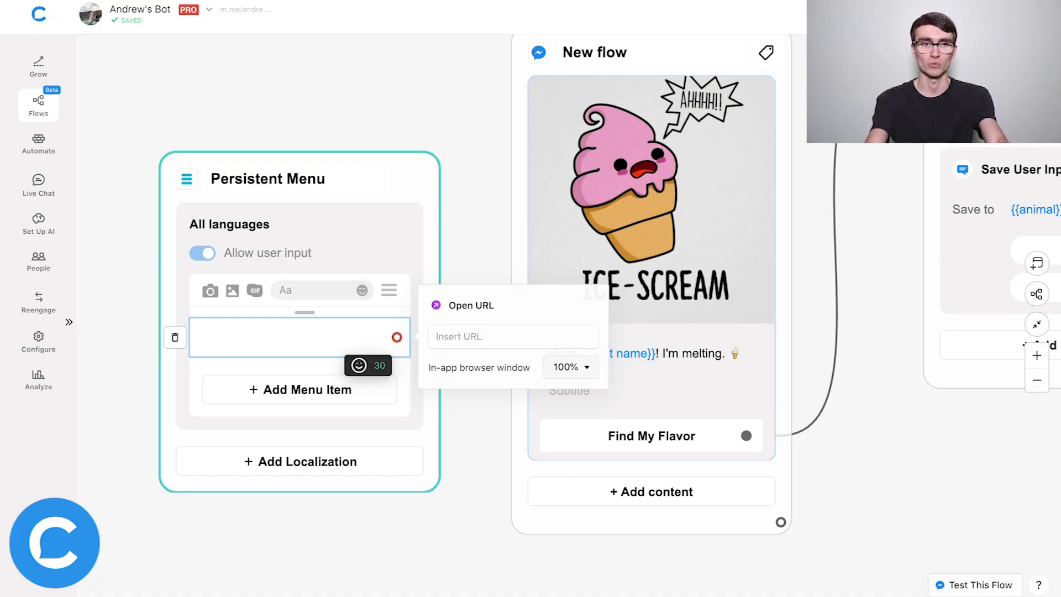
type("Restart Bot")
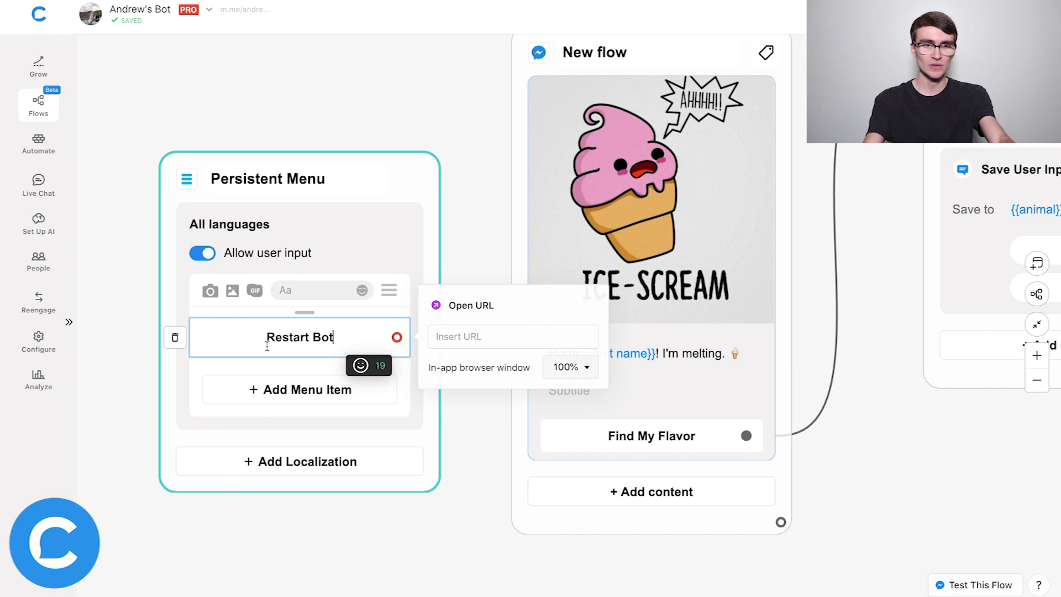
left_click(253, 389)
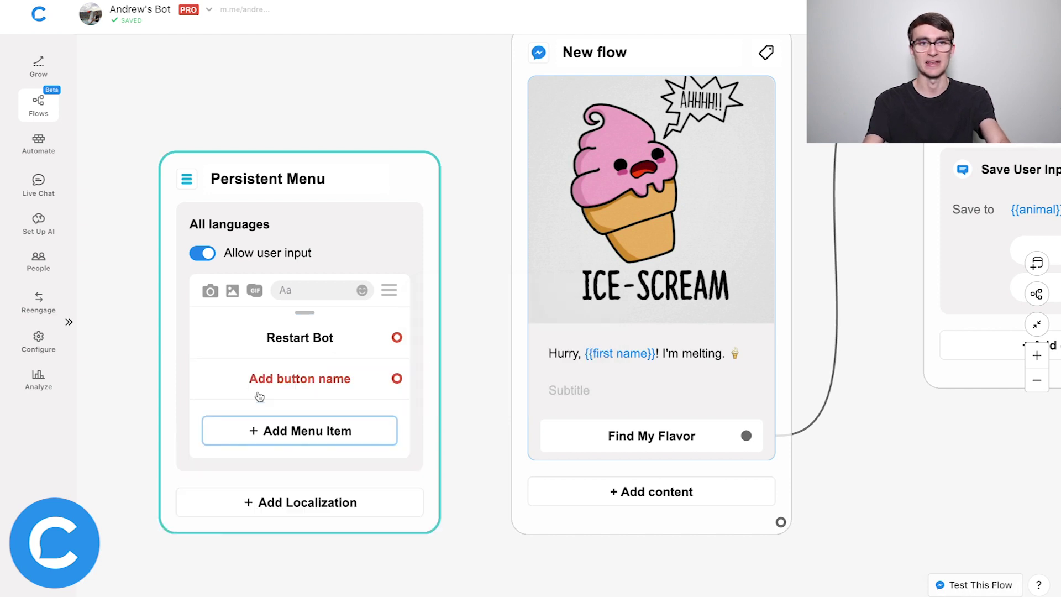
type("Unsubscribe")
left_click(285, 428)
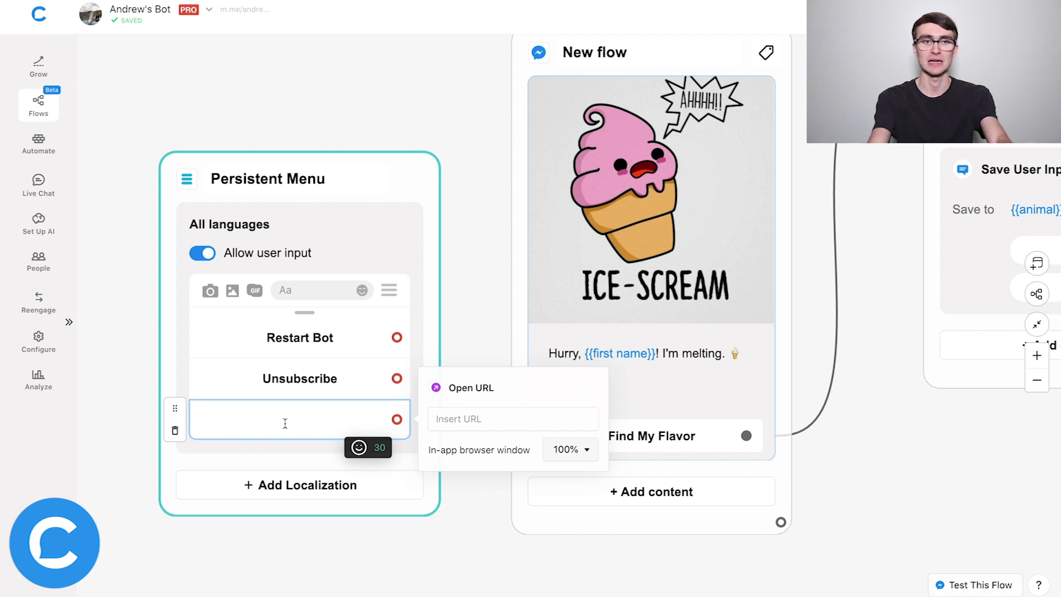
type("Take Quiz")
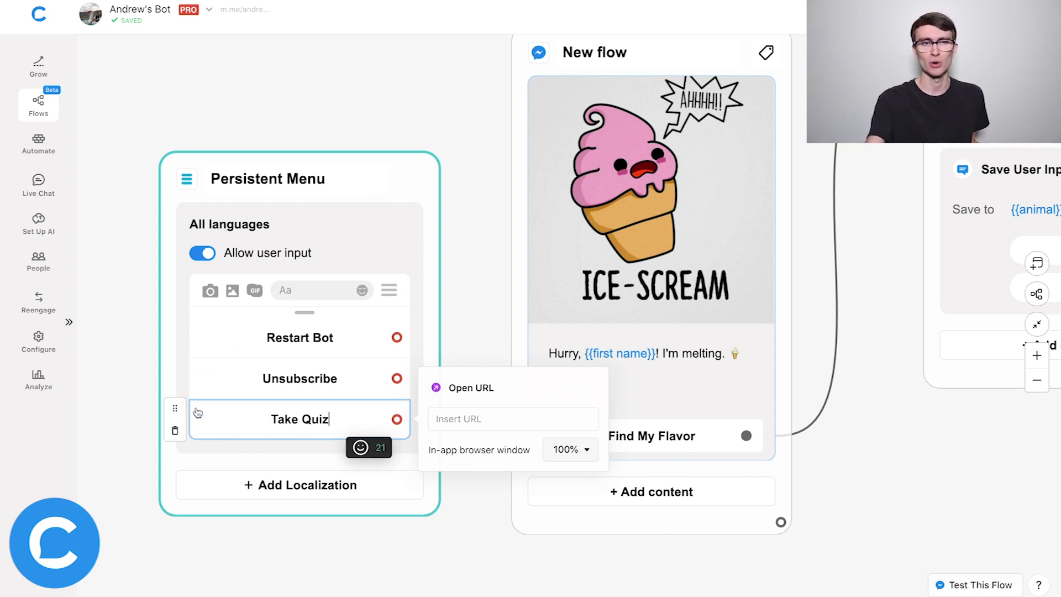
left_click(176, 409)
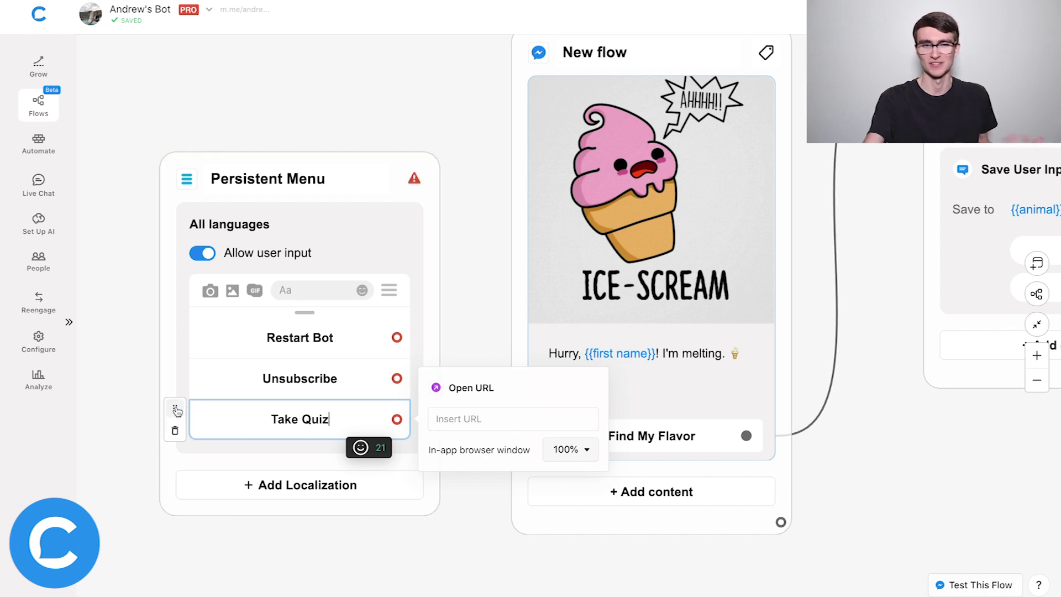
left_click_drag(176, 410, 177, 323)
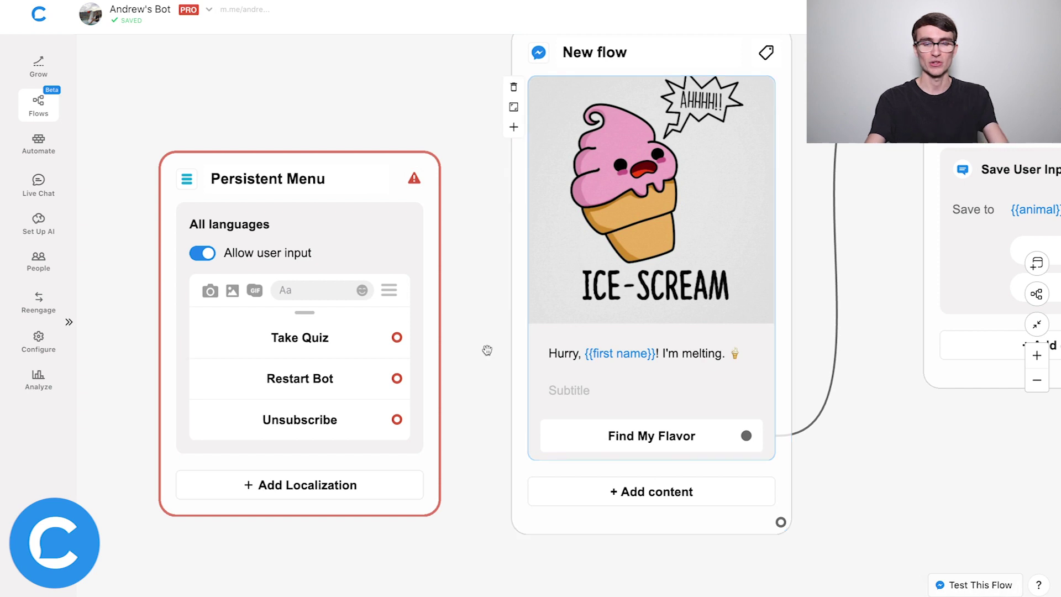
- Connect the Take Quiz menu item to the New flow block and move the Persistent Menu block farther away from it
scroll(487, 351, "down", 3)
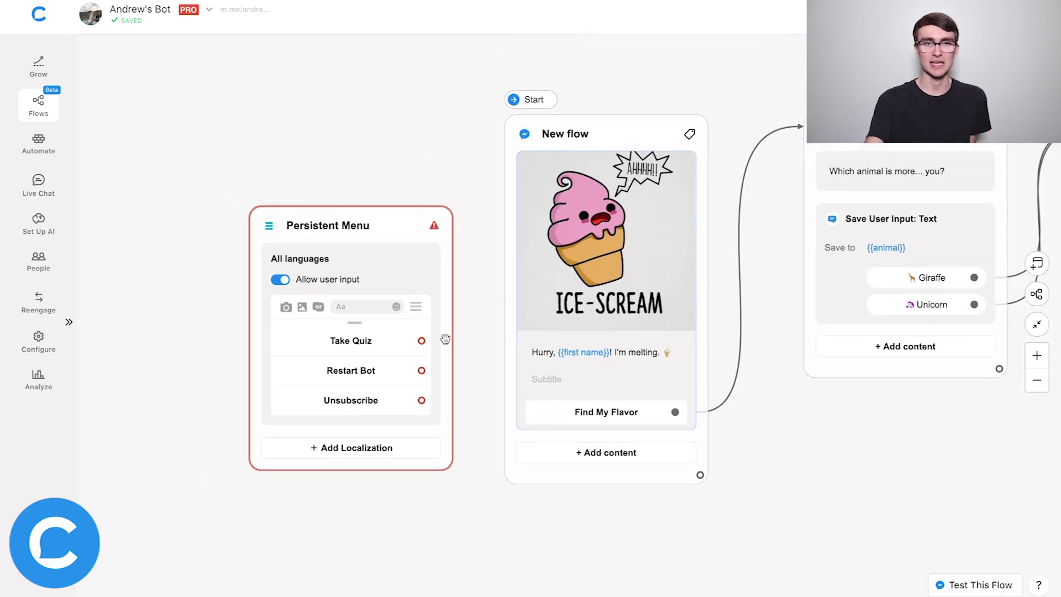
left_click_drag(421, 341, 558, 287)
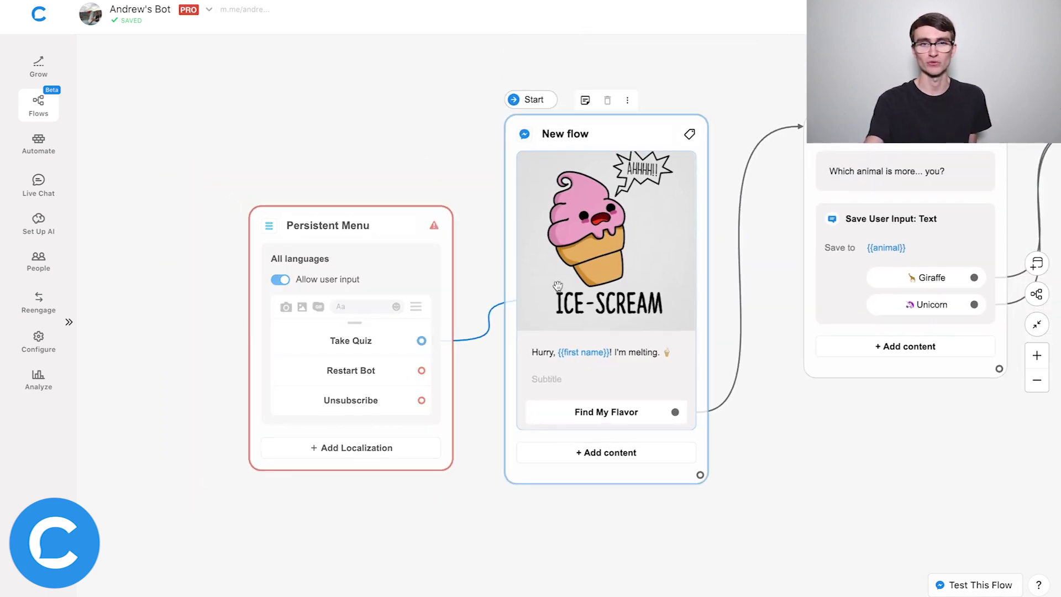
left_click_drag(394, 220, 327, 222)
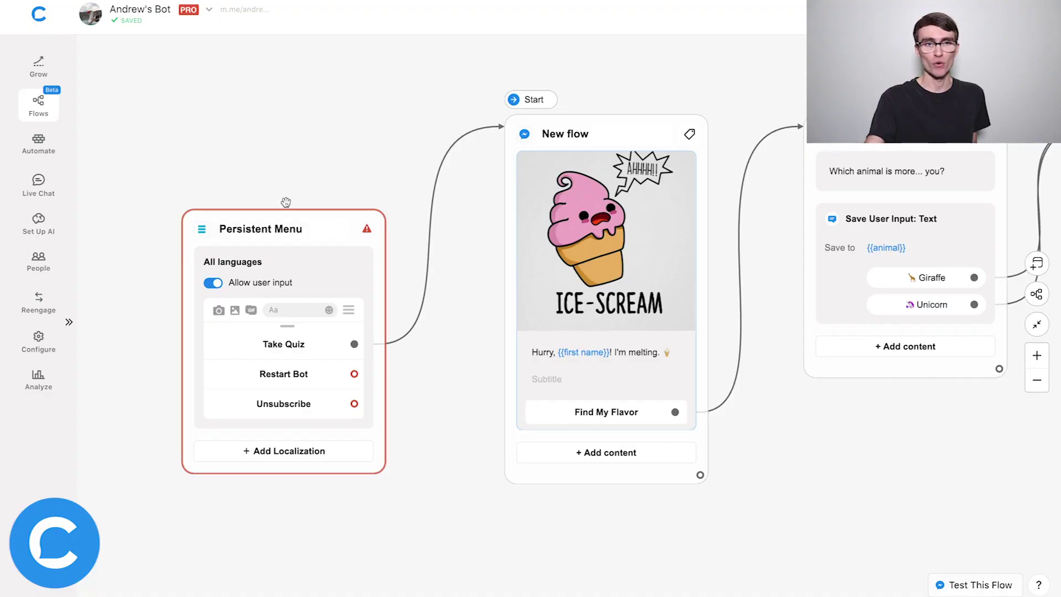
- Connect the Restart Bot menu item to a new Redirect block that leads to the Facebook Page flow
left_click_drag(354, 374, 475, 516)
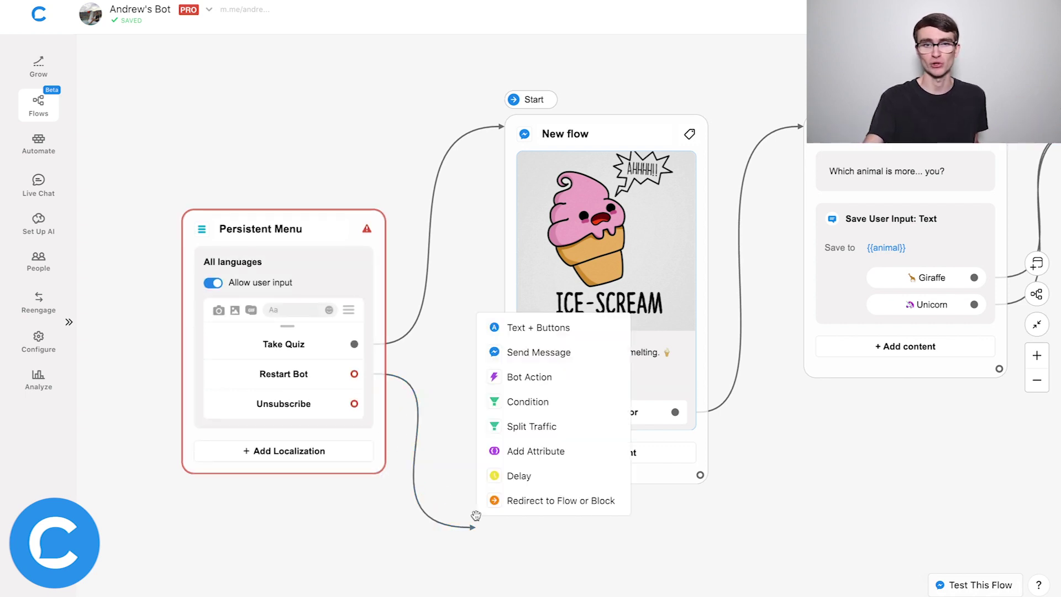
left_click(528, 502)
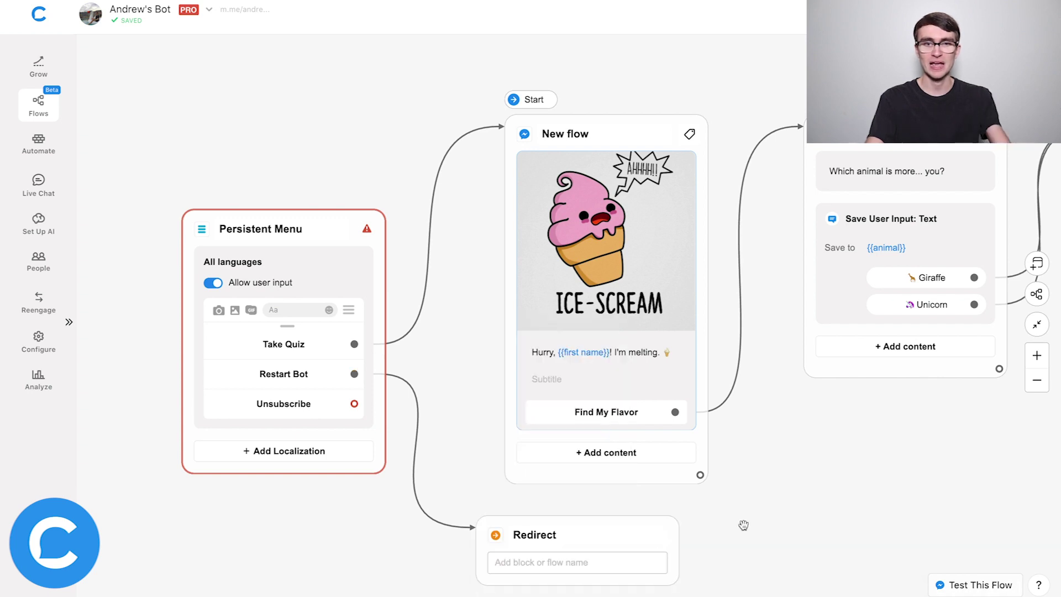
scroll(611, 563, "down", 2)
left_click(565, 458)
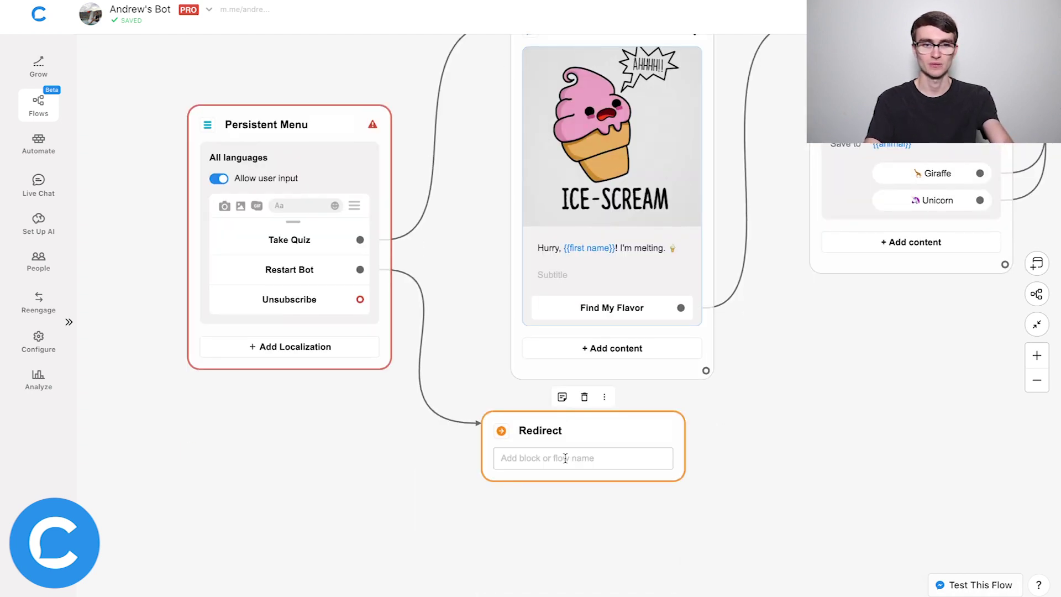
type("fa")
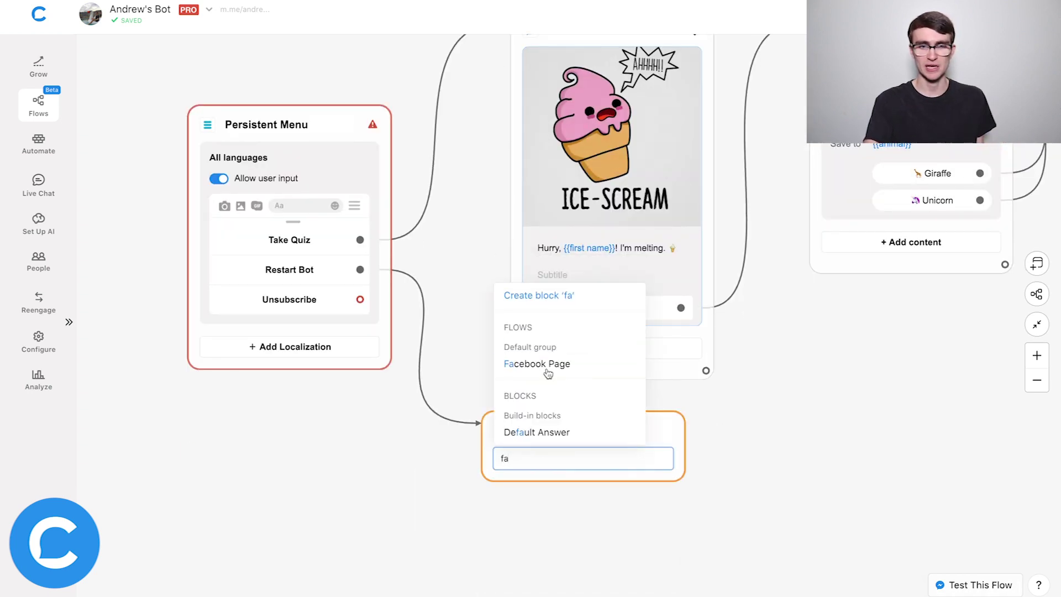
left_click(546, 365)
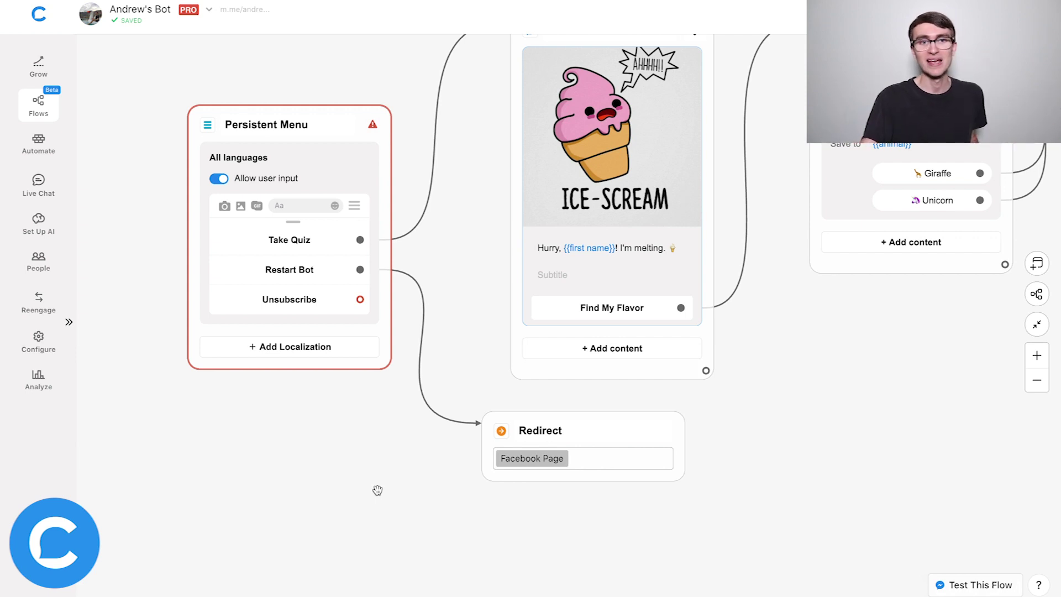
- Connect the Unsubscribe menu item to a new Redirect block that leads to the Unsubscribe flow
left_click_drag(360, 299, 483, 520)
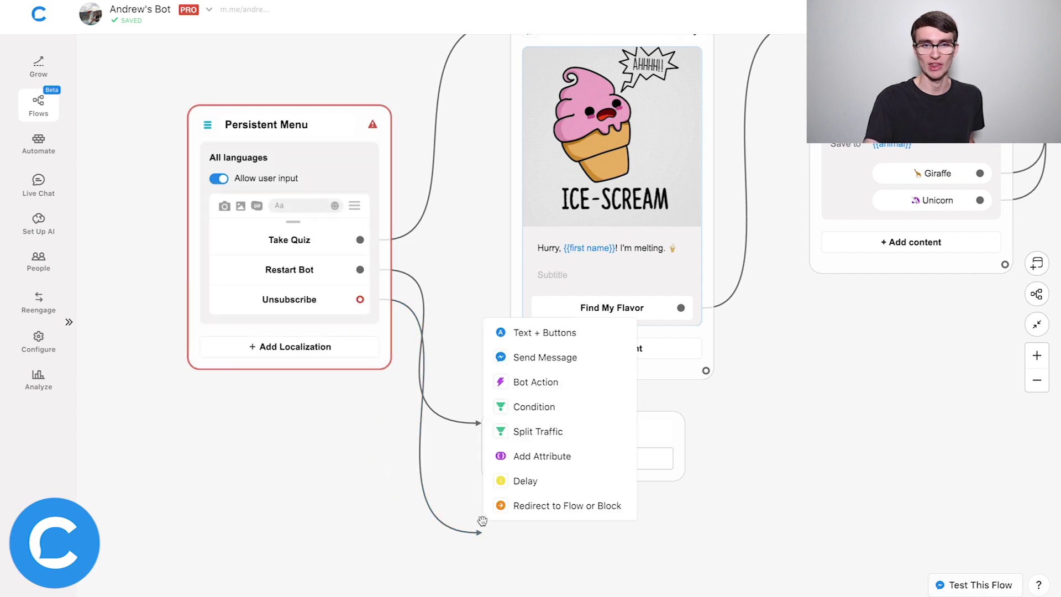
left_click(522, 507)
scroll(417, 487, "down", 1)
left_click(573, 497)
type("uns")
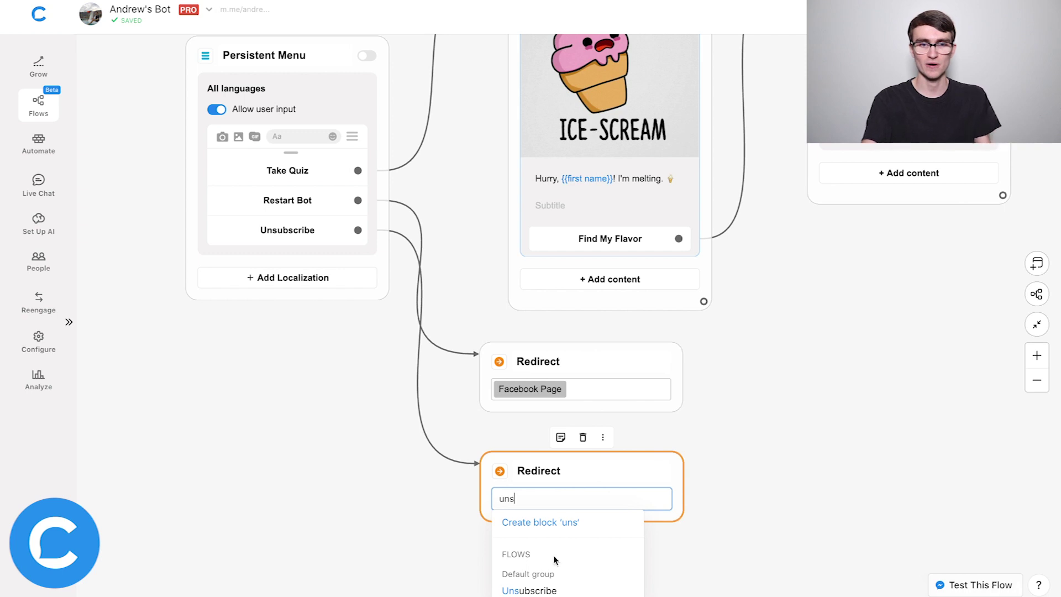
left_click(552, 590)
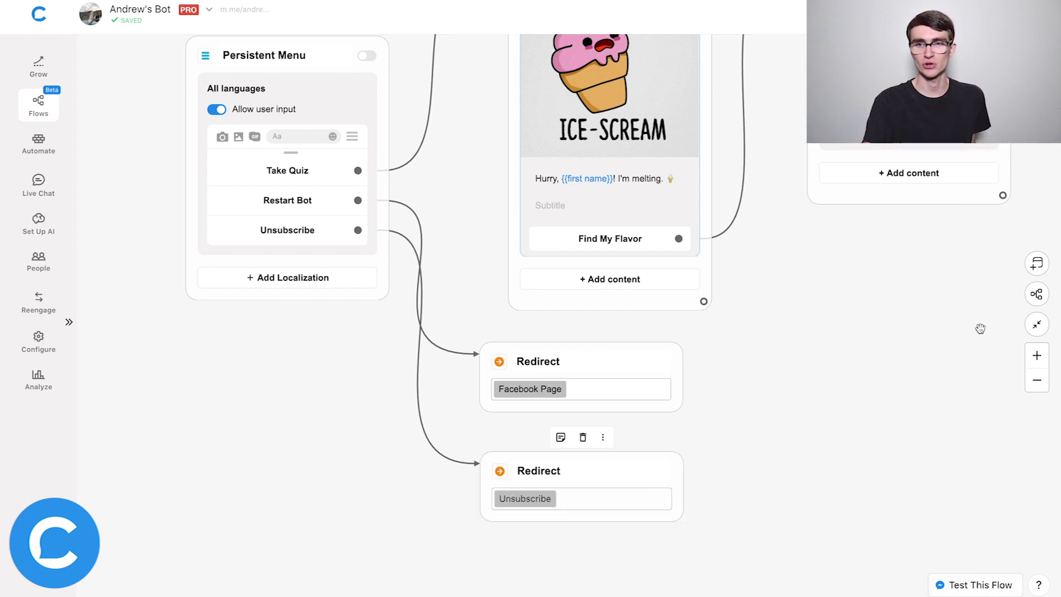
- Auto-arrange the flow's blocks and enable the Persistent Menu entry point
left_click(1037, 294)
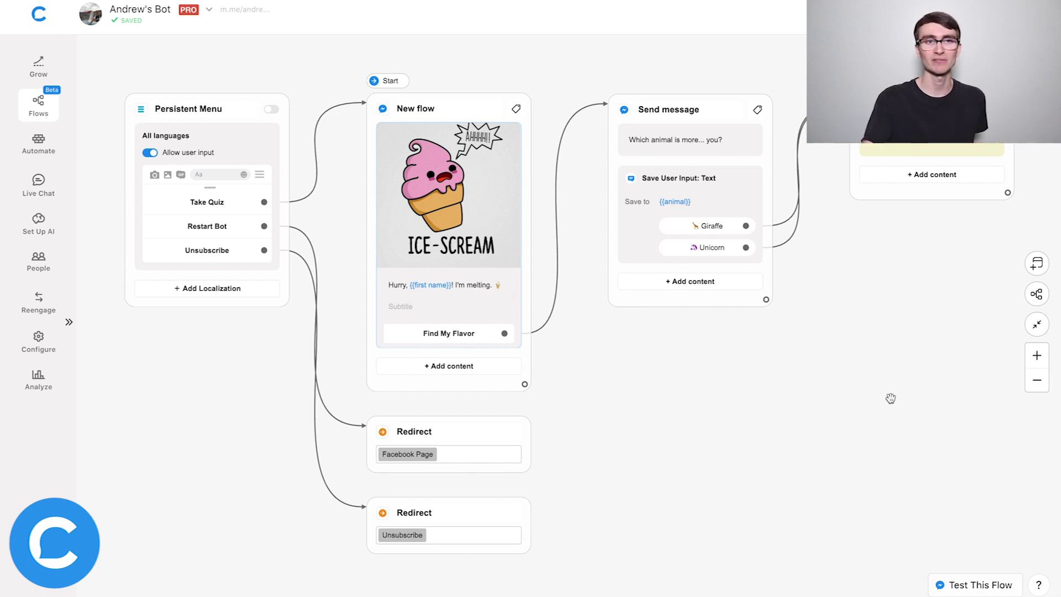
left_click(275, 100)
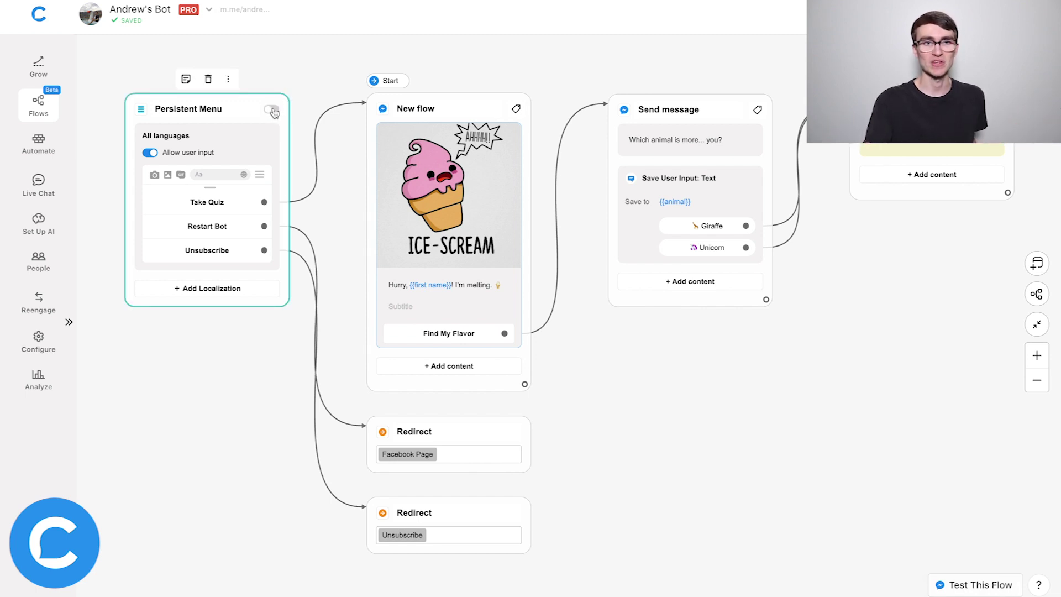
left_click(271, 111)
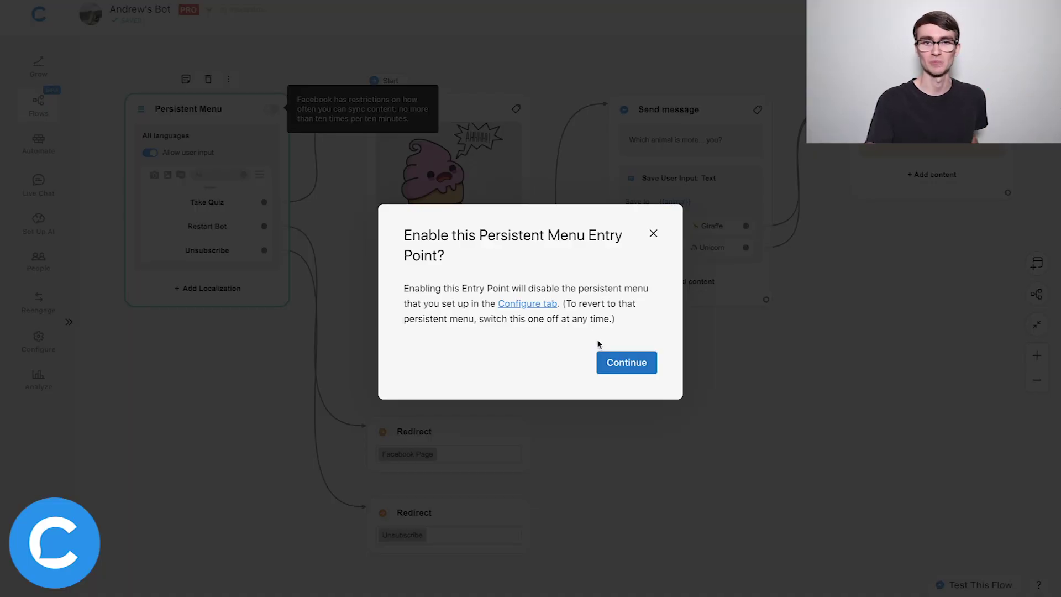
left_click(605, 359)
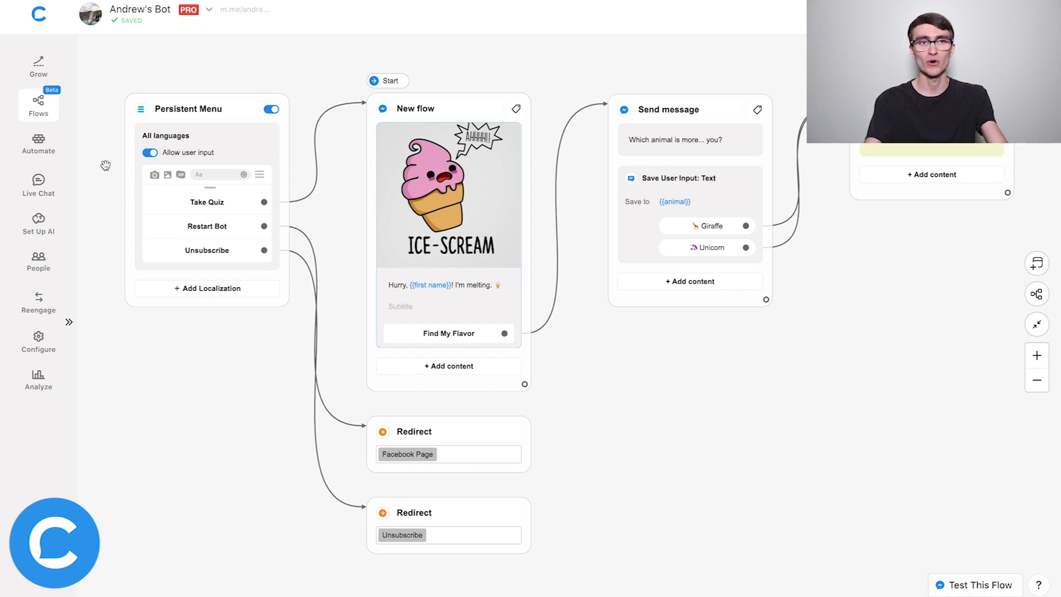
- Add a Danish localization to the Persistent Menu
scroll(106, 165, "up", 3)
scroll(105, 166, "up", 2)
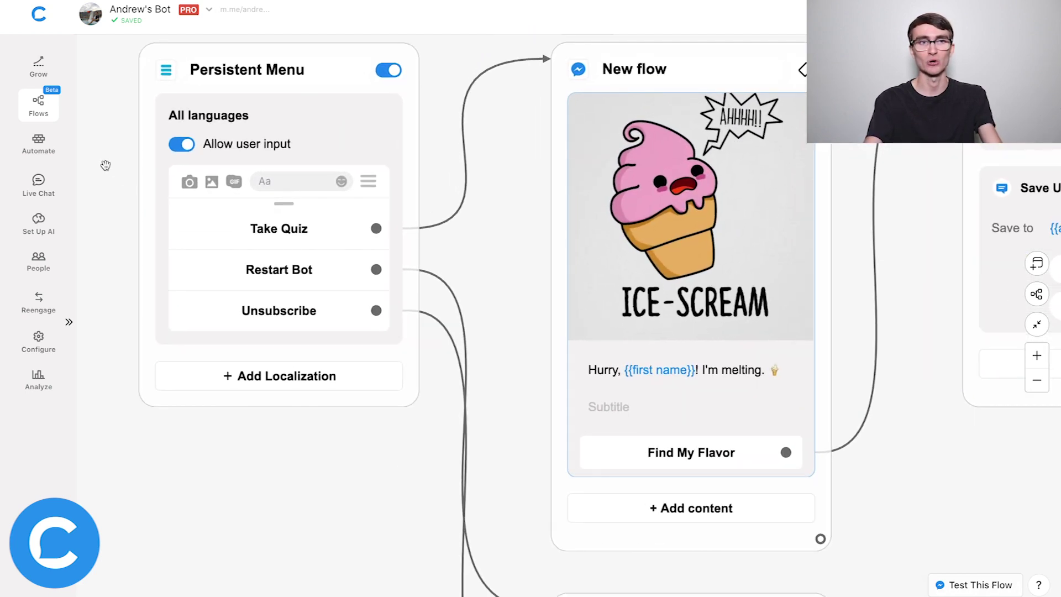
left_click_drag(106, 165, 127, 211)
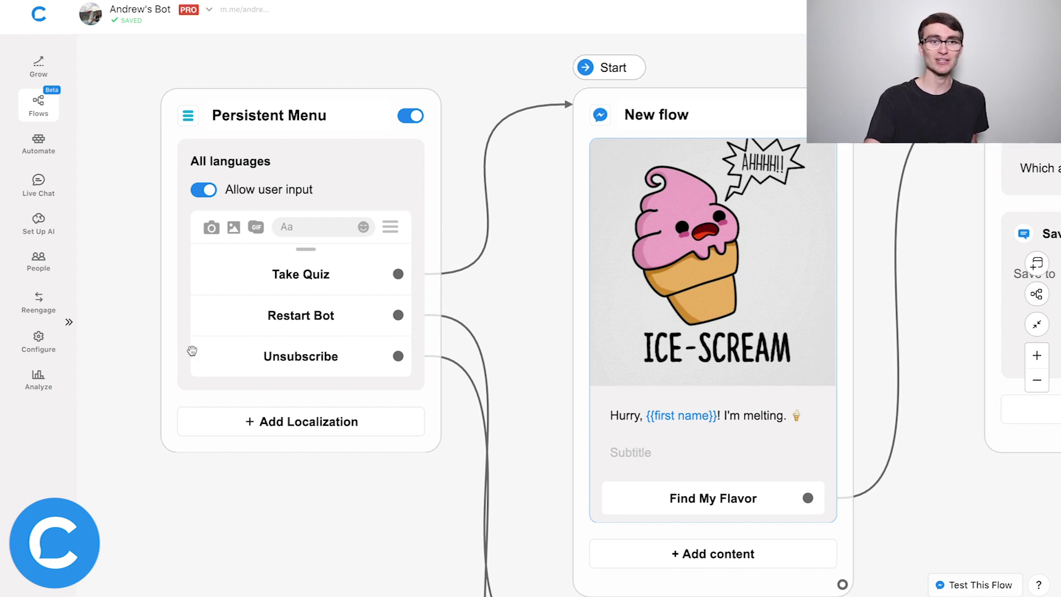
left_click(232, 421)
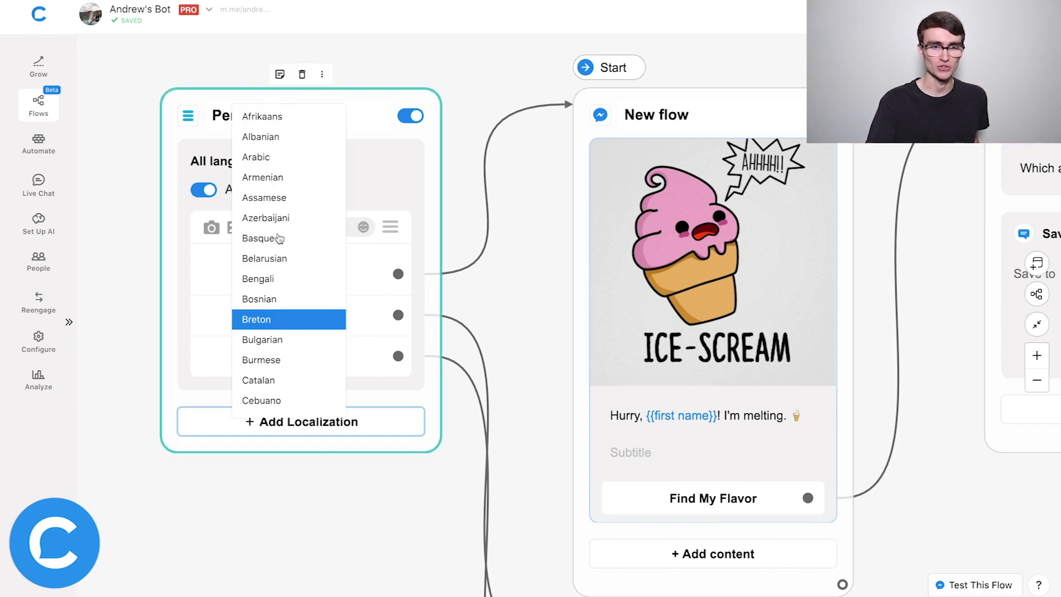
scroll(279, 238, "down", 3)
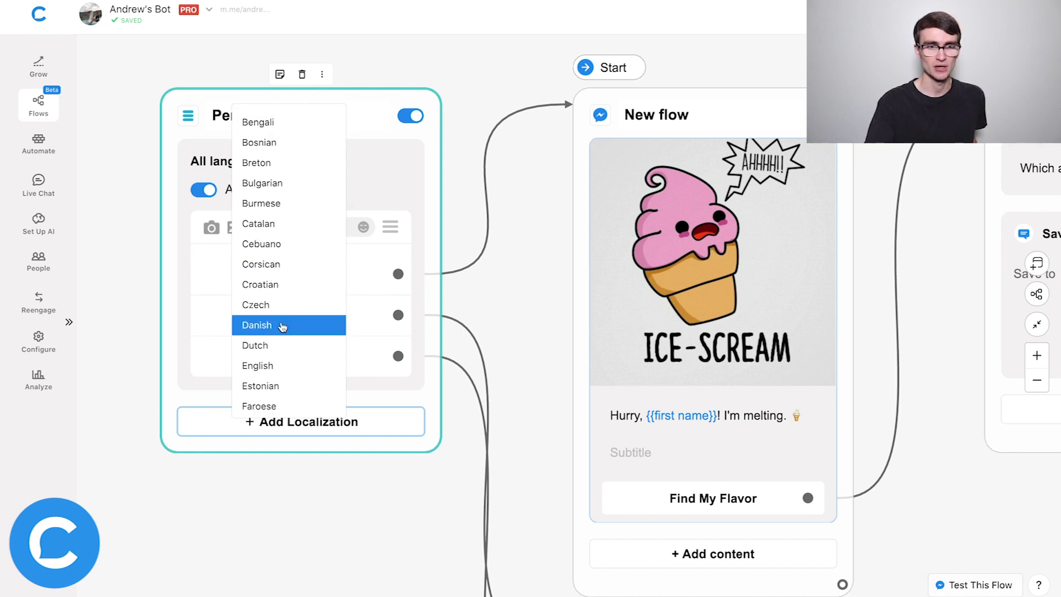
left_click(282, 325)
scroll(126, 328, "down", 3)
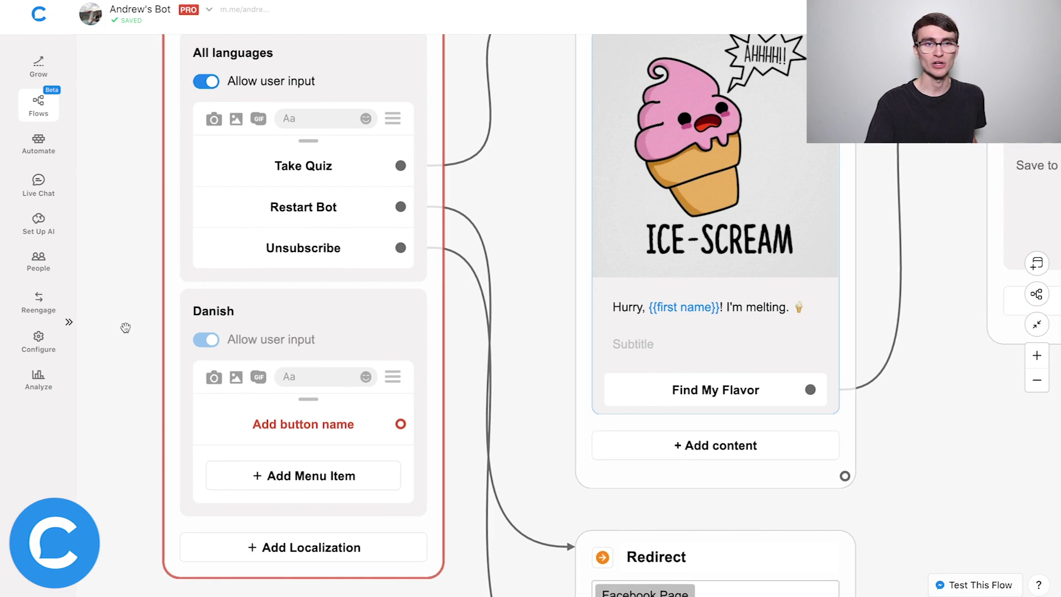